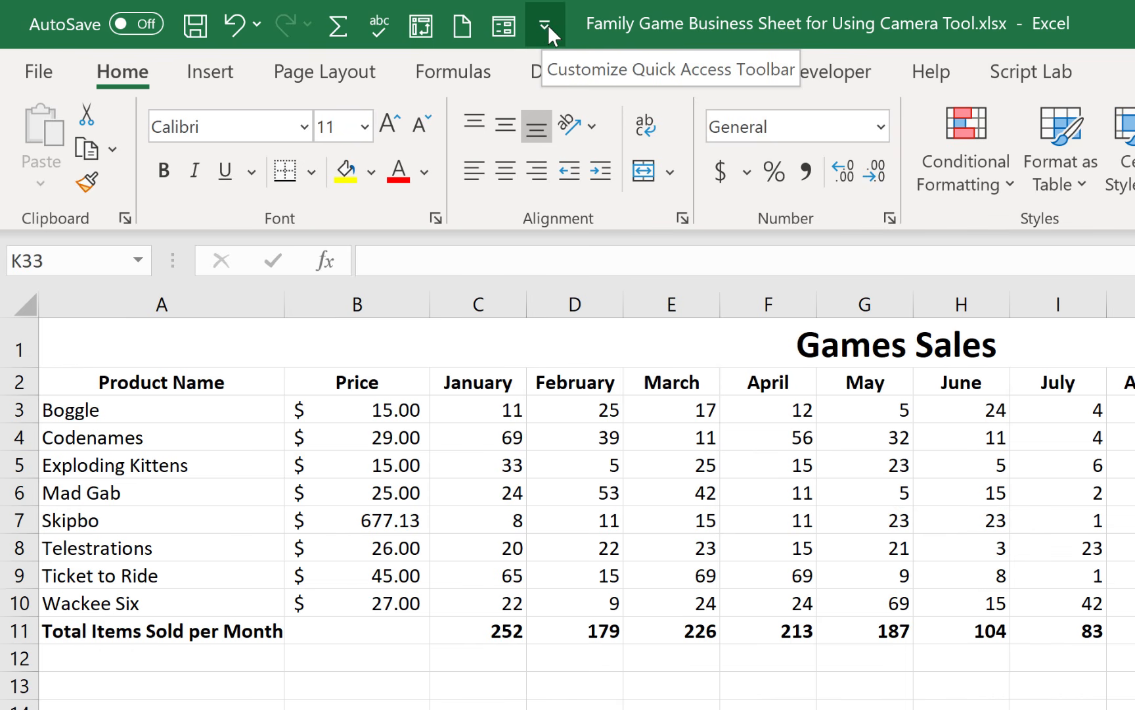
Add the Camera command from All Commands to the Quick Access Toolbar for all documents
{"action": "left_click", "coordinate": [545, 24]}
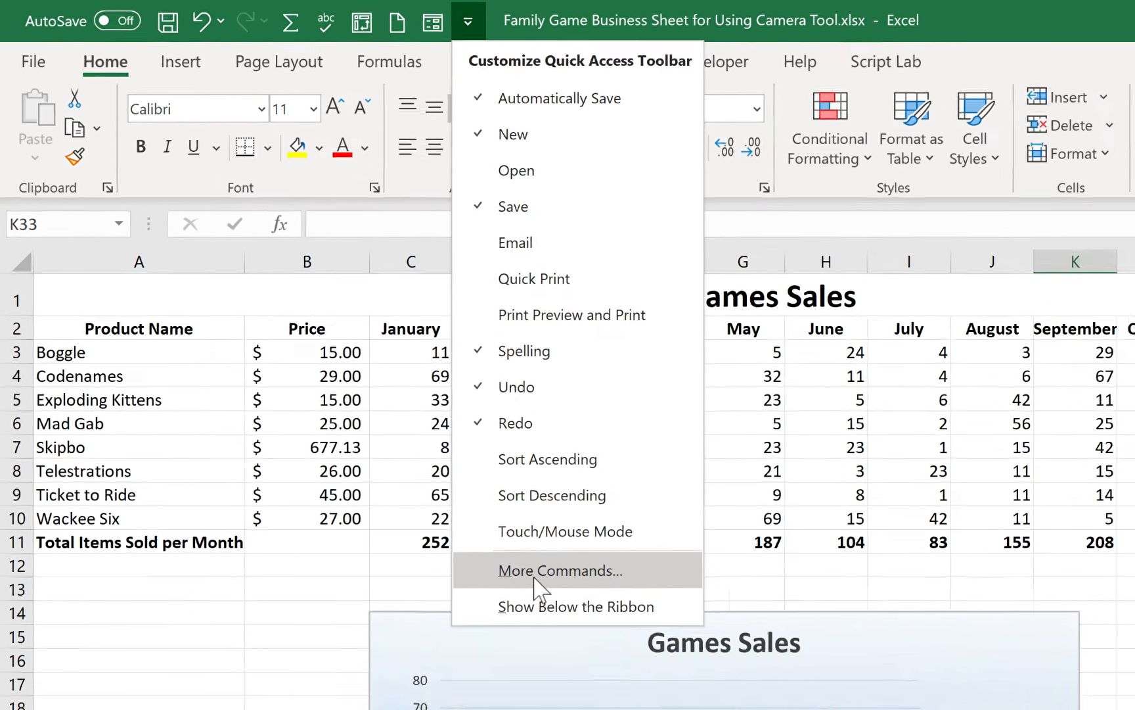
{"action": "left_click", "coordinate": [535, 572]}
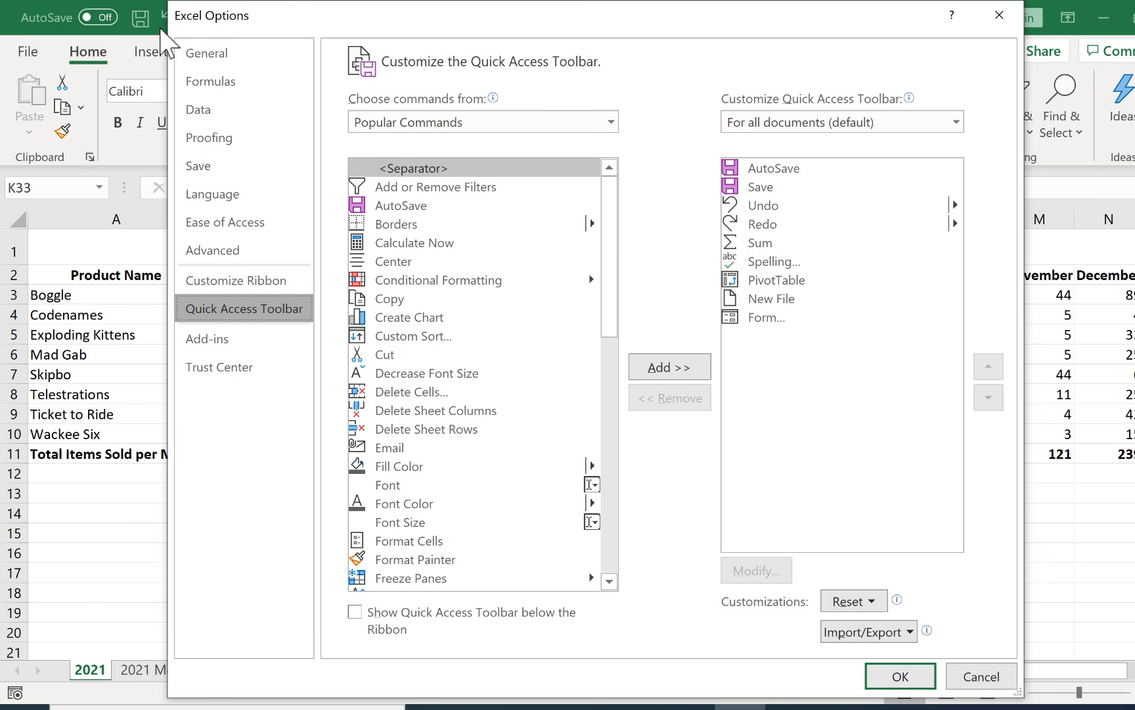
{"action": "left_click", "coordinate": [458, 129]}
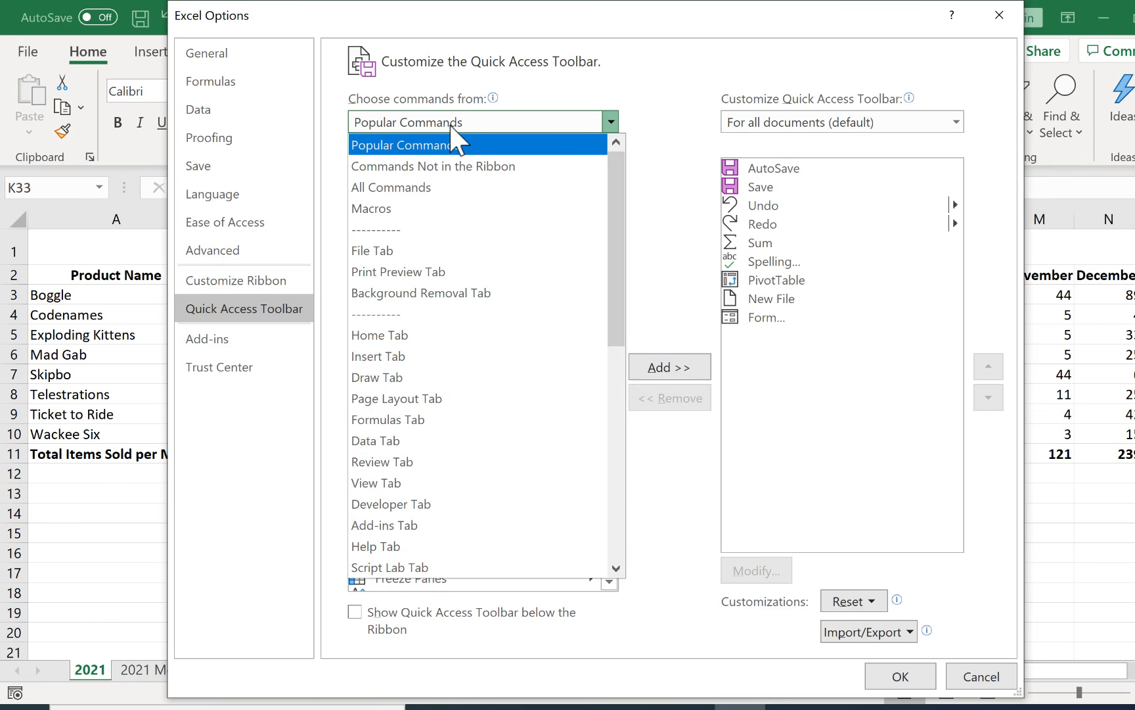
{"action": "left_click", "coordinate": [435, 189]}
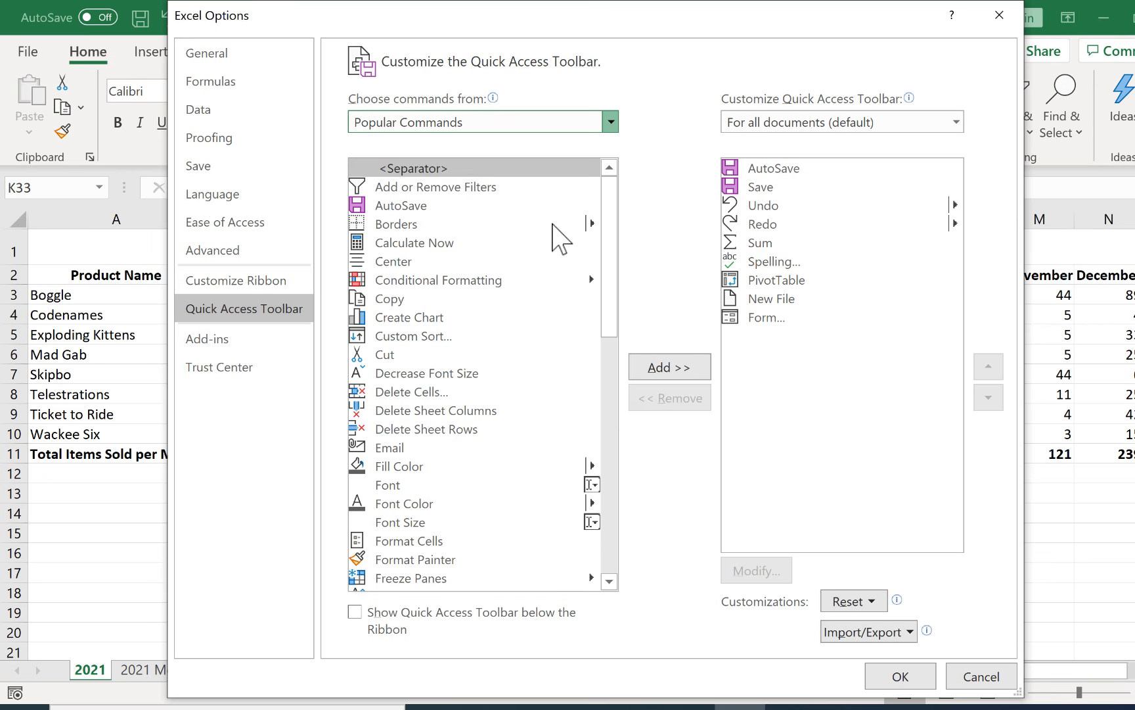
{"action": "left_click_drag", "start_coordinate": [610, 187], "coordinate": [618, 237]}
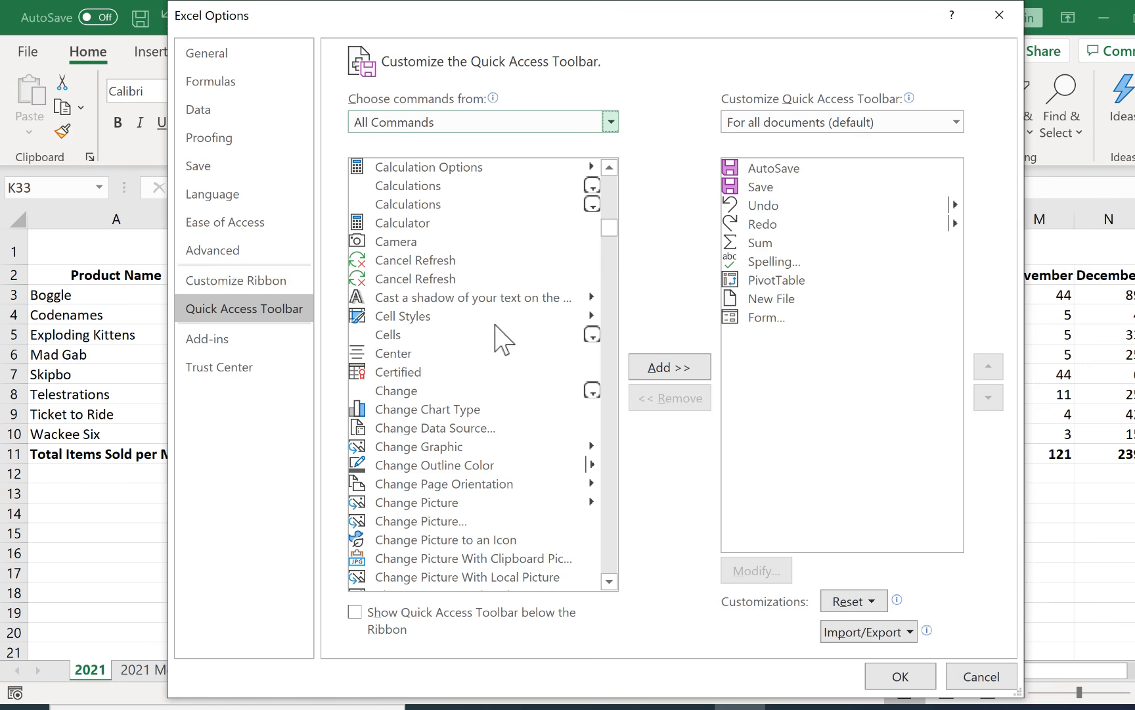
{"action": "left_click", "coordinate": [403, 242]}
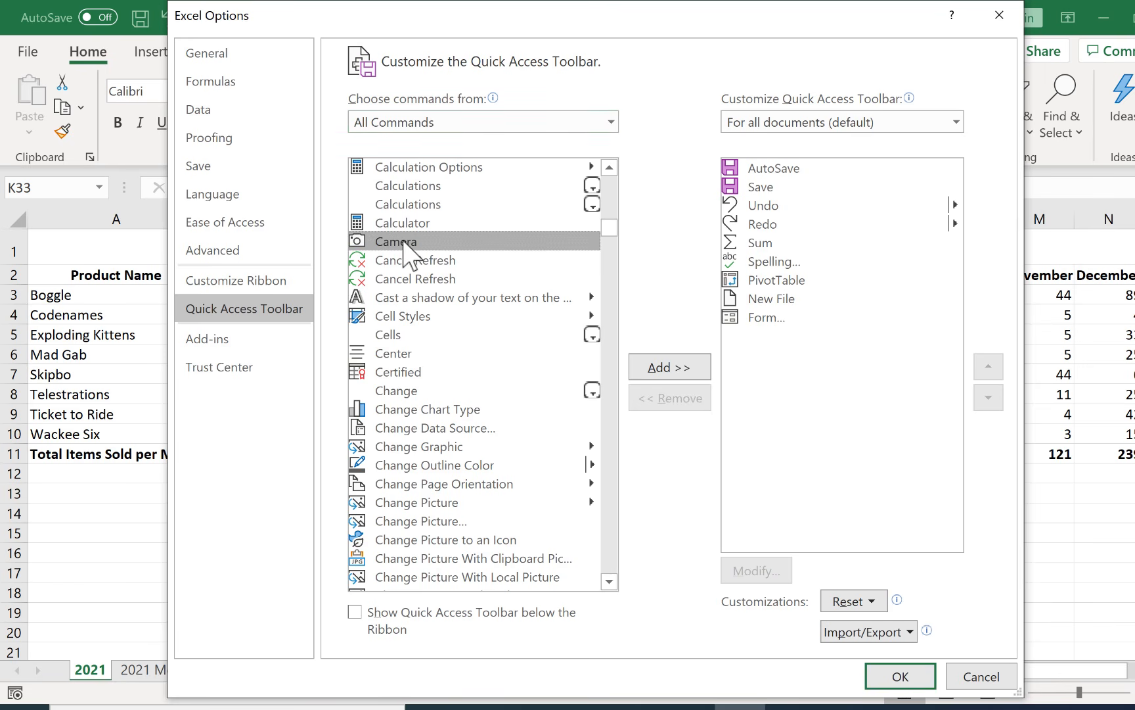
{"action": "left_click", "coordinate": [670, 367]}
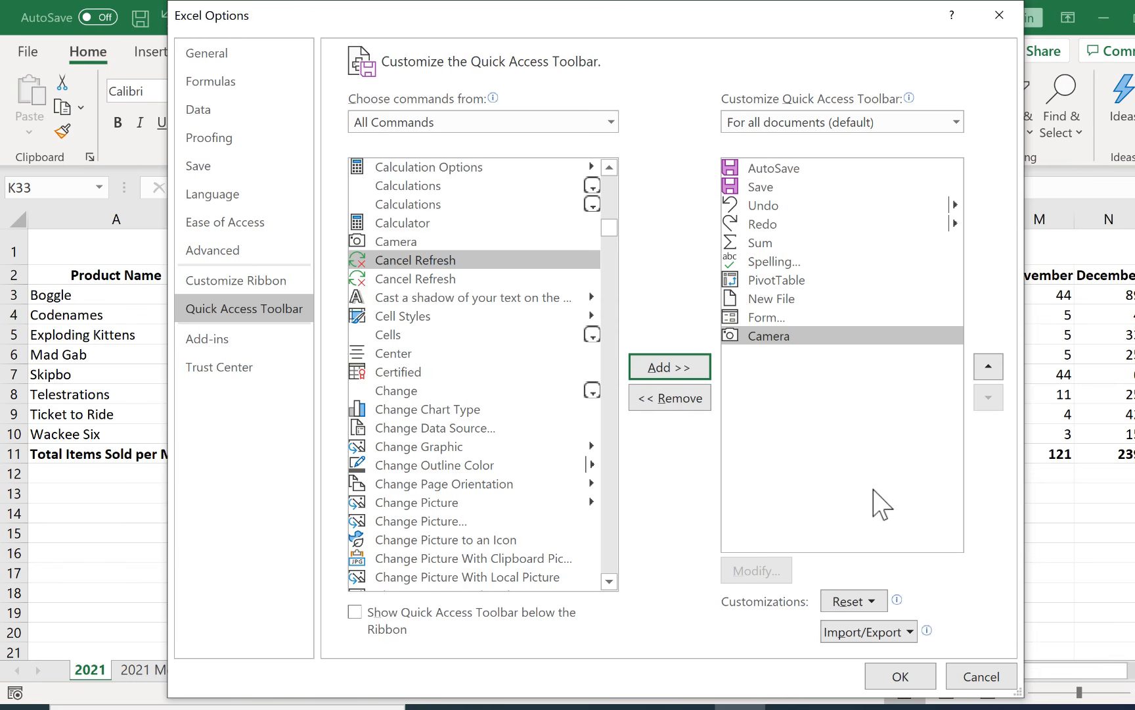
{"action": "left_click", "coordinate": [903, 677]}
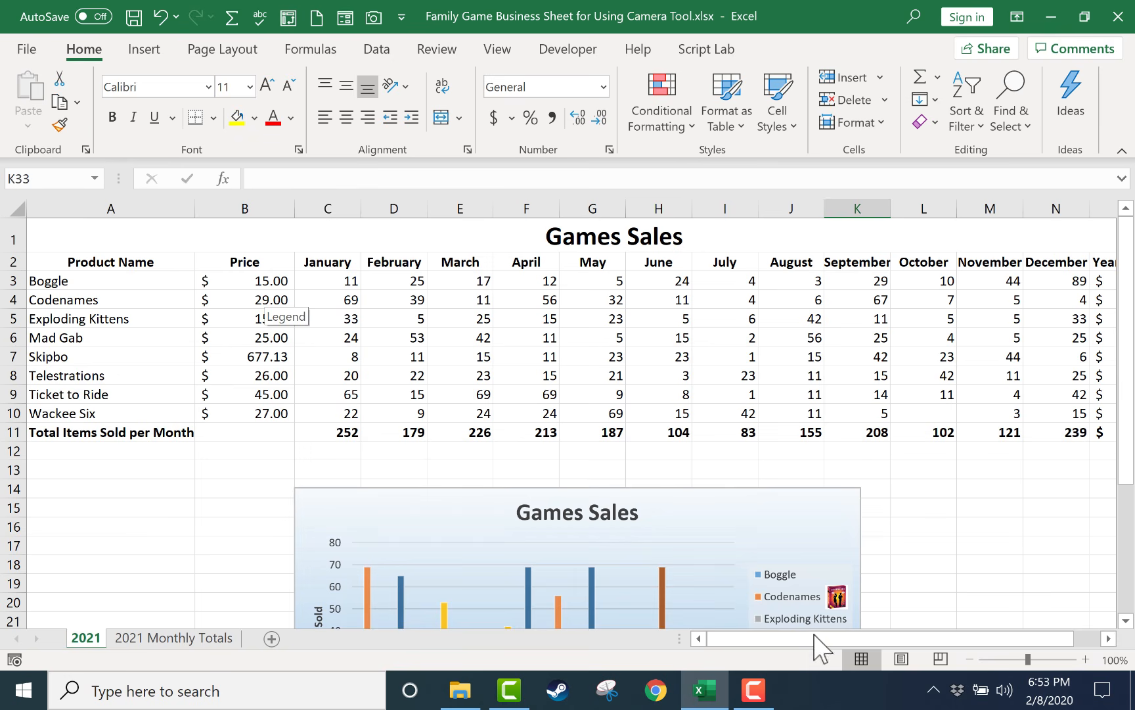
{"action": "left_click_drag", "start_coordinate": [793, 642], "coordinate": [853, 649]}
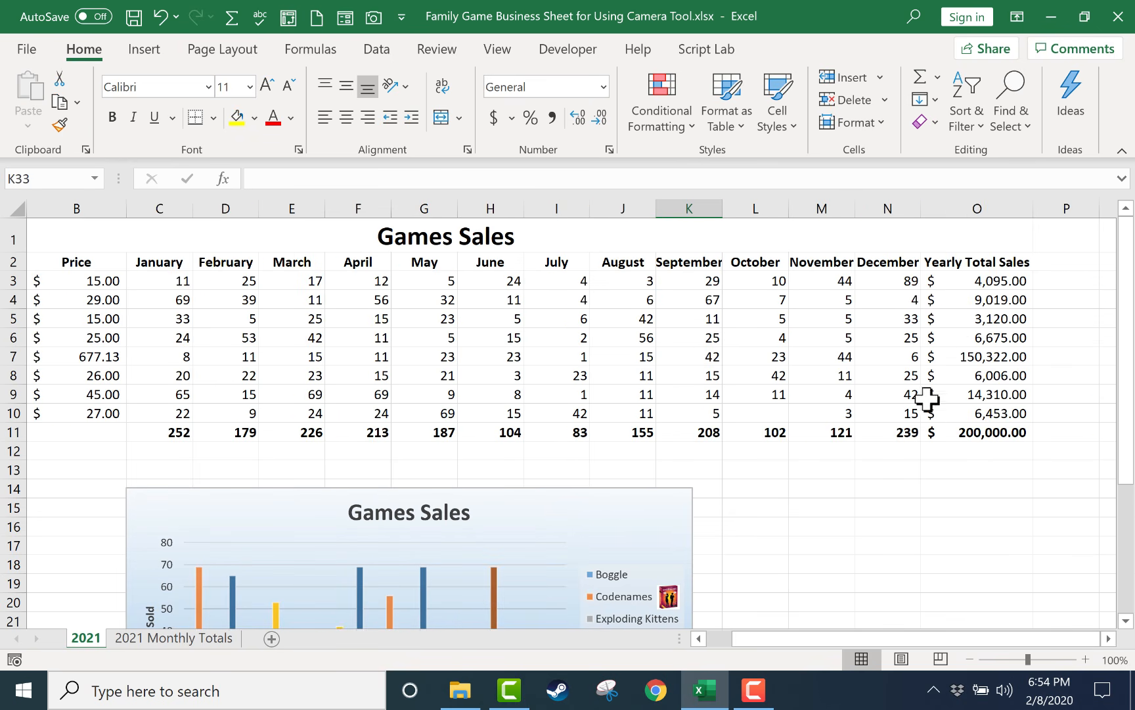
{"action": "left_click_drag", "start_coordinate": [997, 642], "coordinate": [932, 646]}
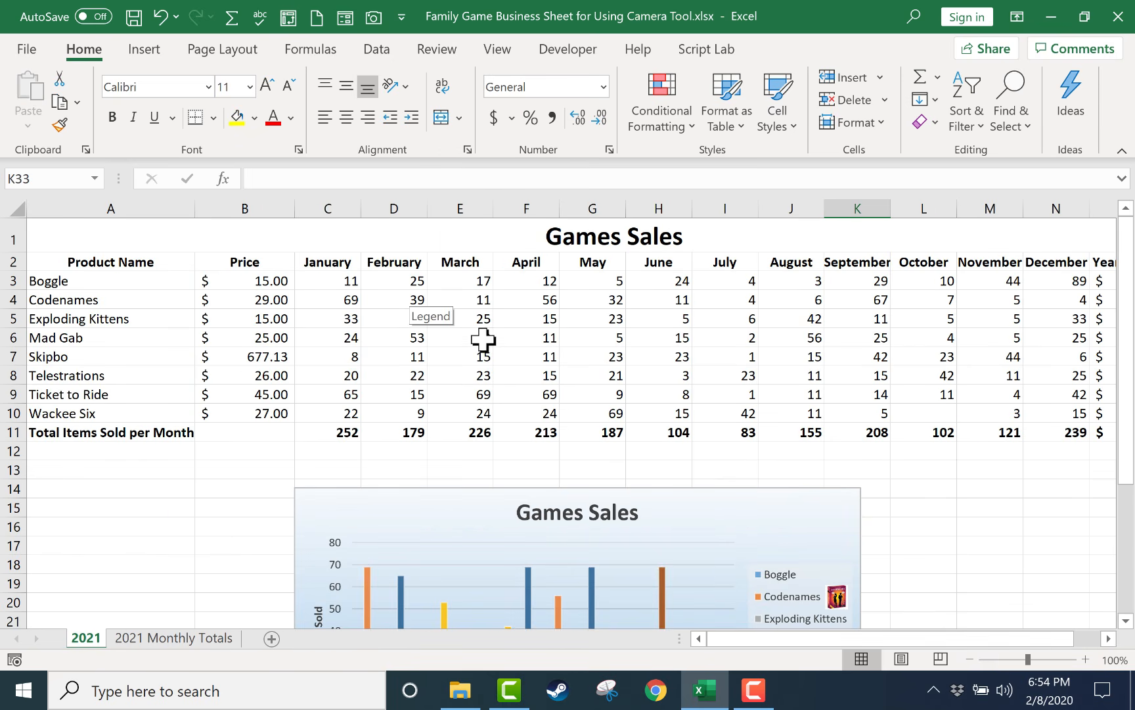
{"action": "left_click_drag", "start_coordinate": [947, 639], "coordinate": [1039, 621]}
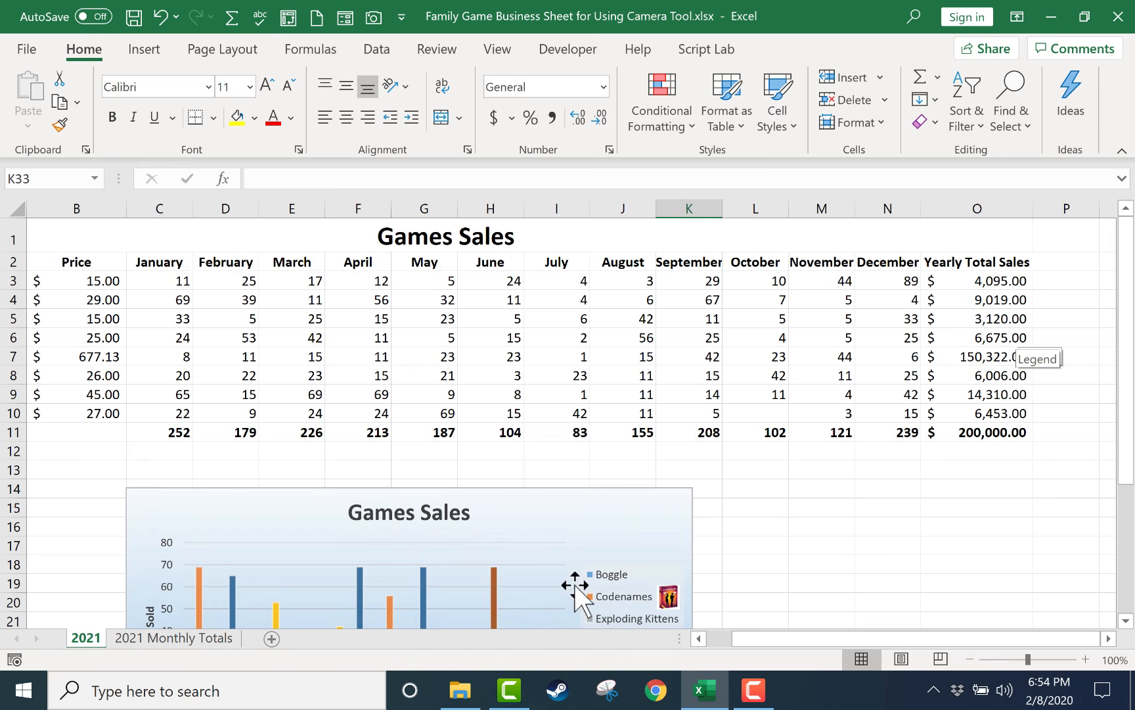
{"action": "left_click_drag", "start_coordinate": [999, 639], "coordinate": [945, 619]}
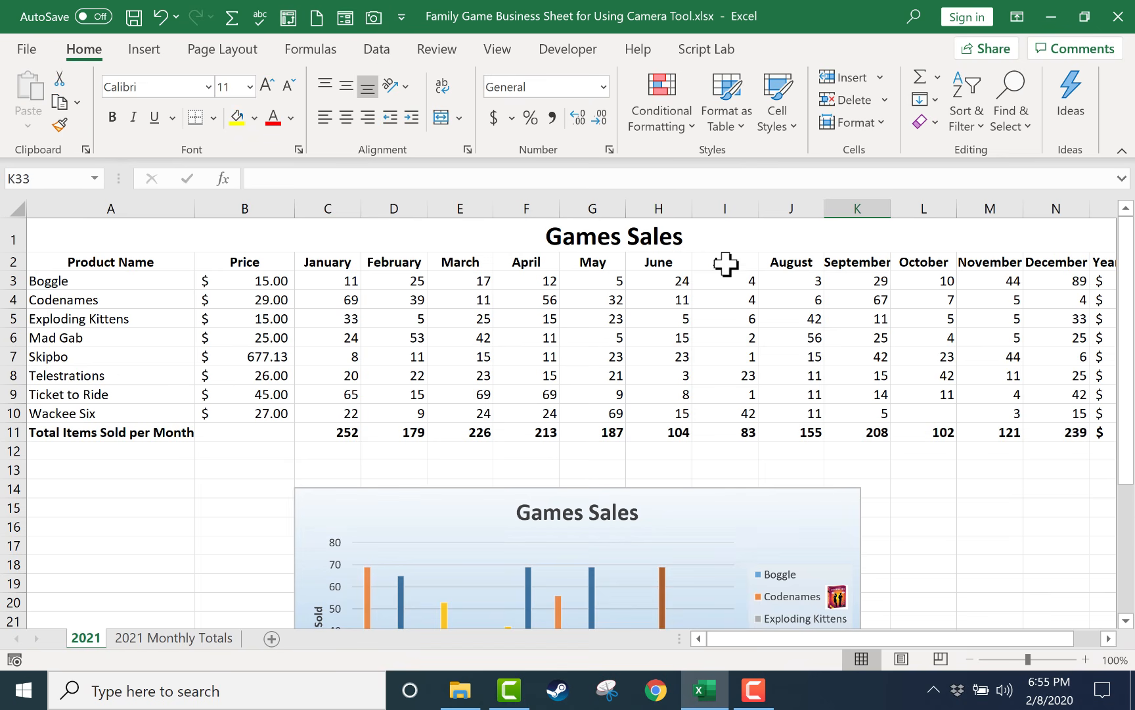
Select the product name cells A2:A10 on the 2021 sheet and capture them with the Camera tool
{"action": "left_click_drag", "start_coordinate": [116, 260], "coordinate": [138, 417]}
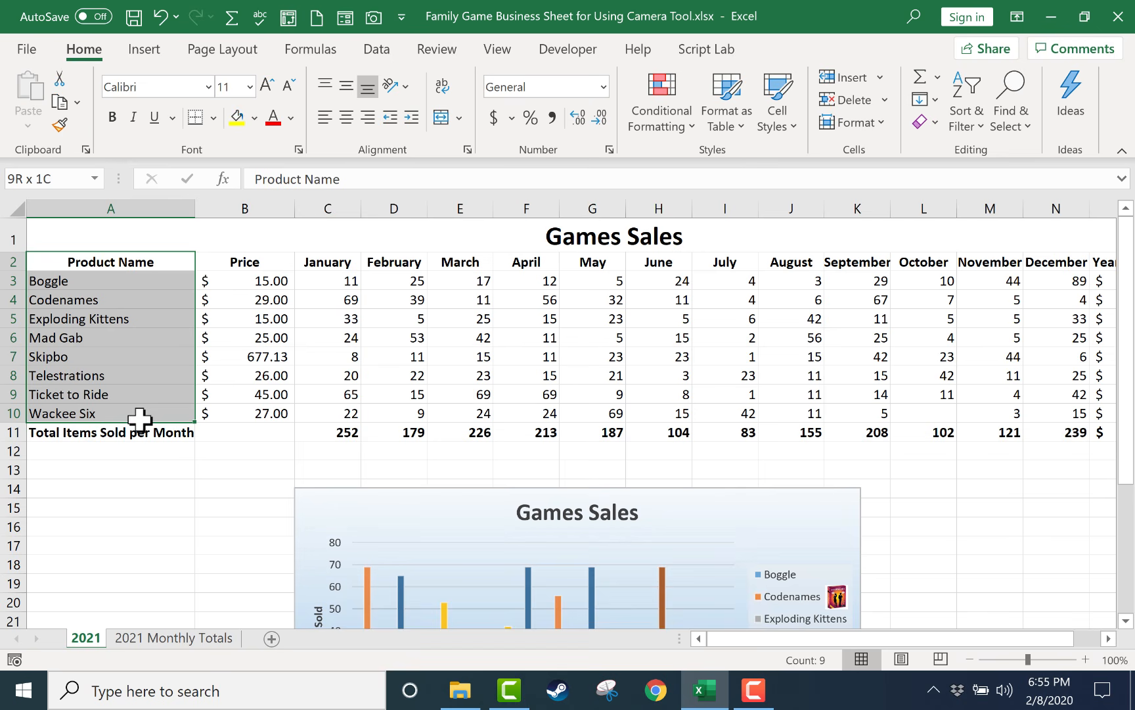
{"action": "mouse_move", "coordinate": [138, 420]}
{"action": "left_mouse_down"}
{"action": "mouse_move", "coordinate": [126, 396]}
{"action": "mouse_move", "coordinate": [138, 258]}
{"action": "mouse_move", "coordinate": [131, 412]}
{"action": "left_mouse_up"}
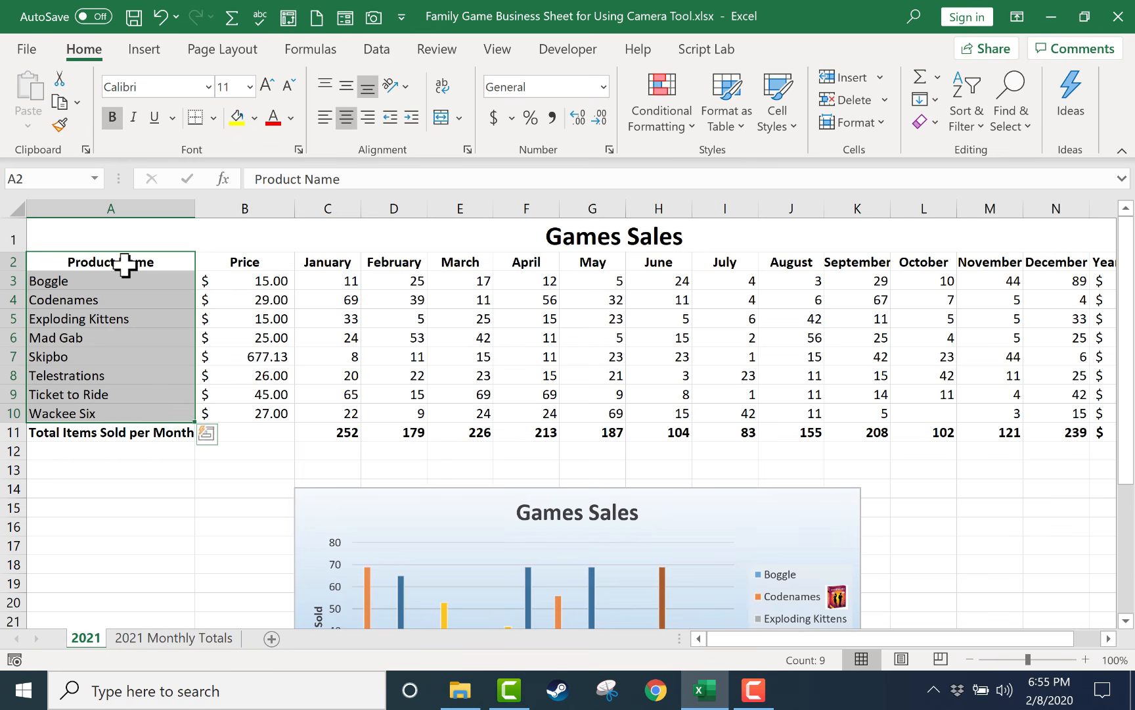
{"action": "left_click", "coordinate": [373, 18]}
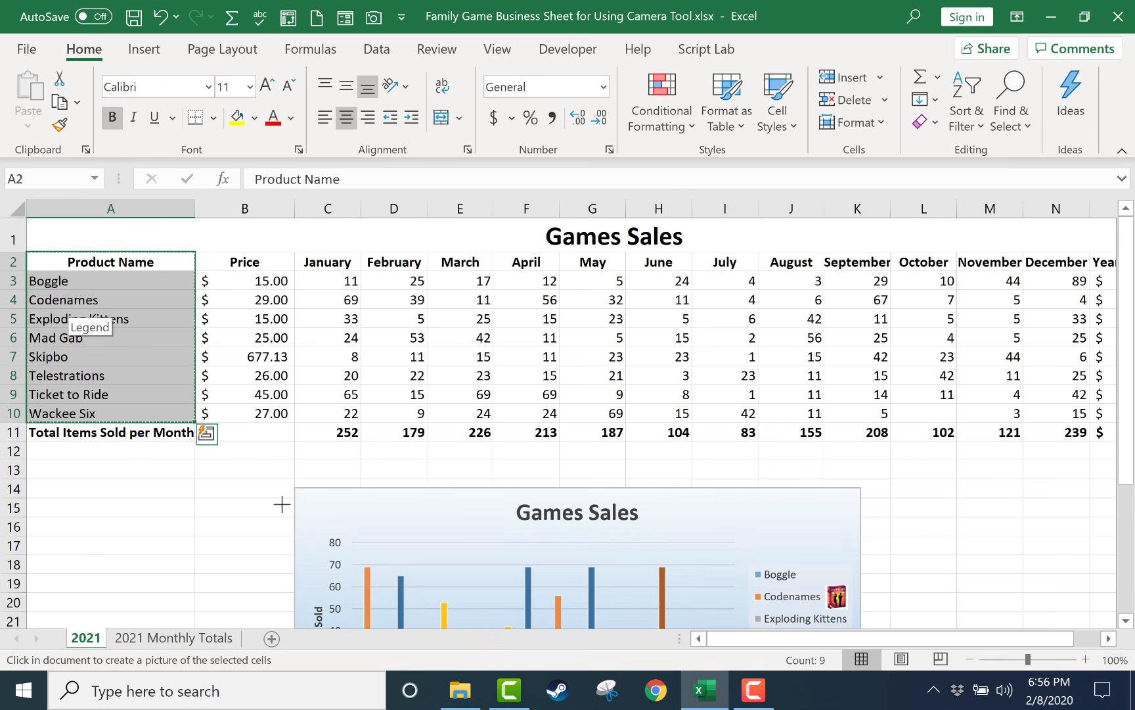
Add a new worksheet after the 2021 sheet and name it "To Print"
{"action": "left_click", "coordinate": [271, 638]}
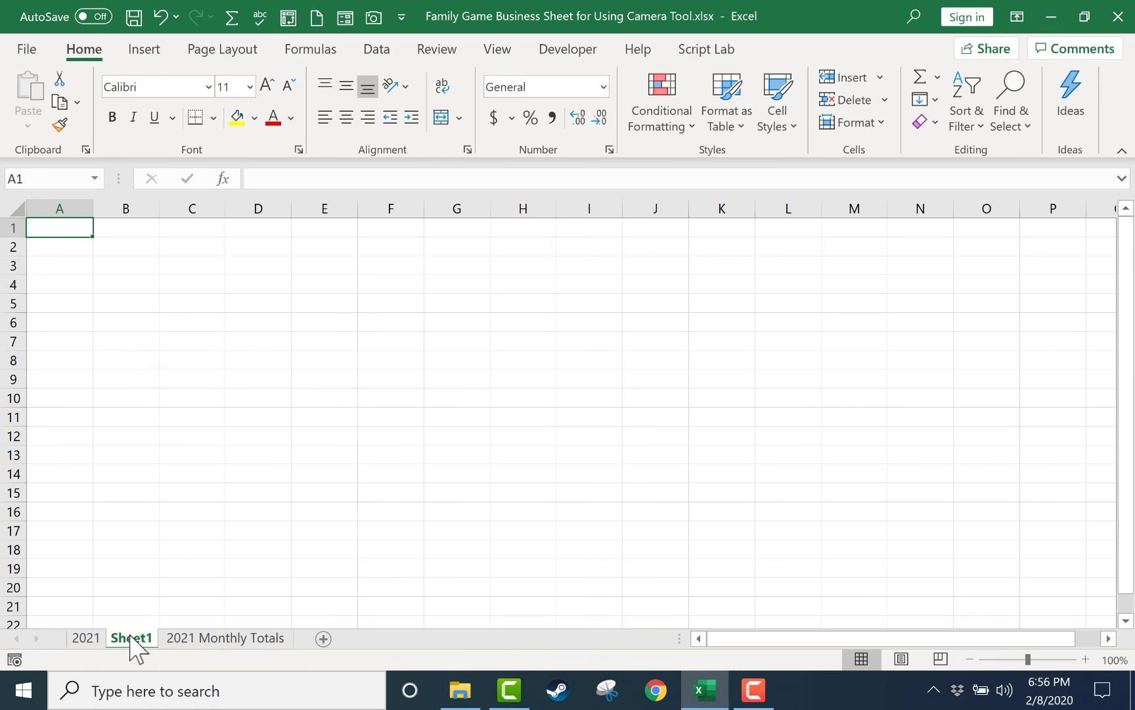
{"action": "mouse_move", "coordinate": [130, 636]}
{"action": "left_mouse_down"}
{"action": "mouse_move", "coordinate": [170, 647]}
{"action": "mouse_move", "coordinate": [144, 643]}
{"action": "left_mouse_up"}
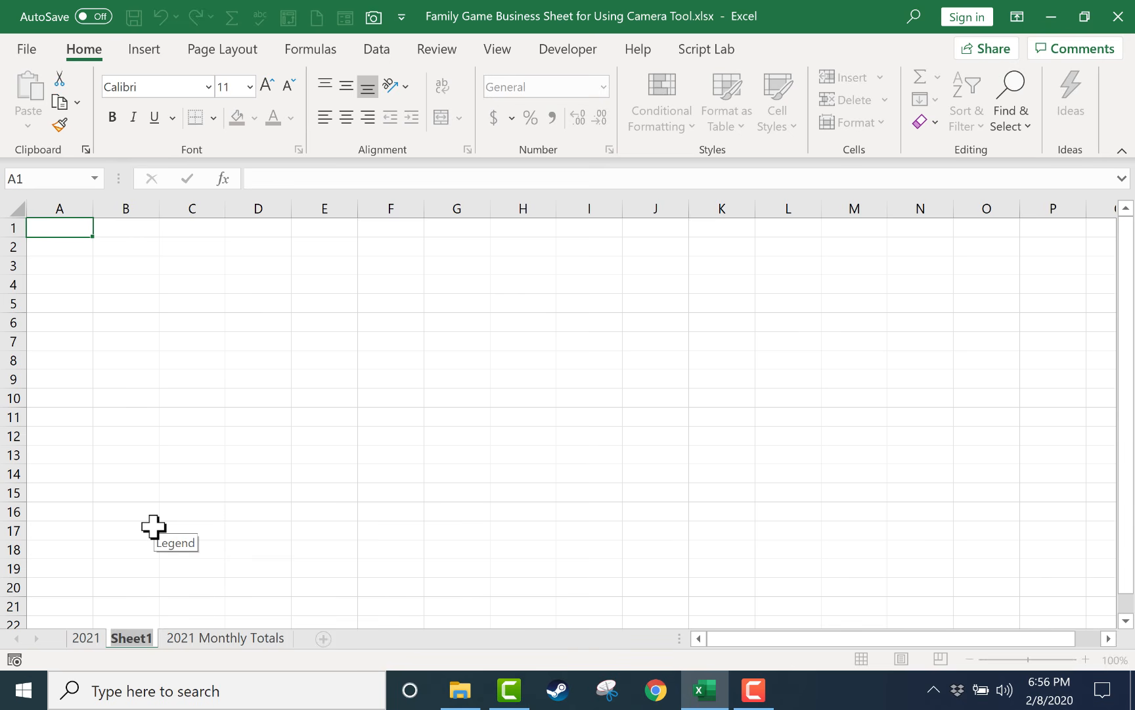
{"action": "type", "text": "To Prin"}
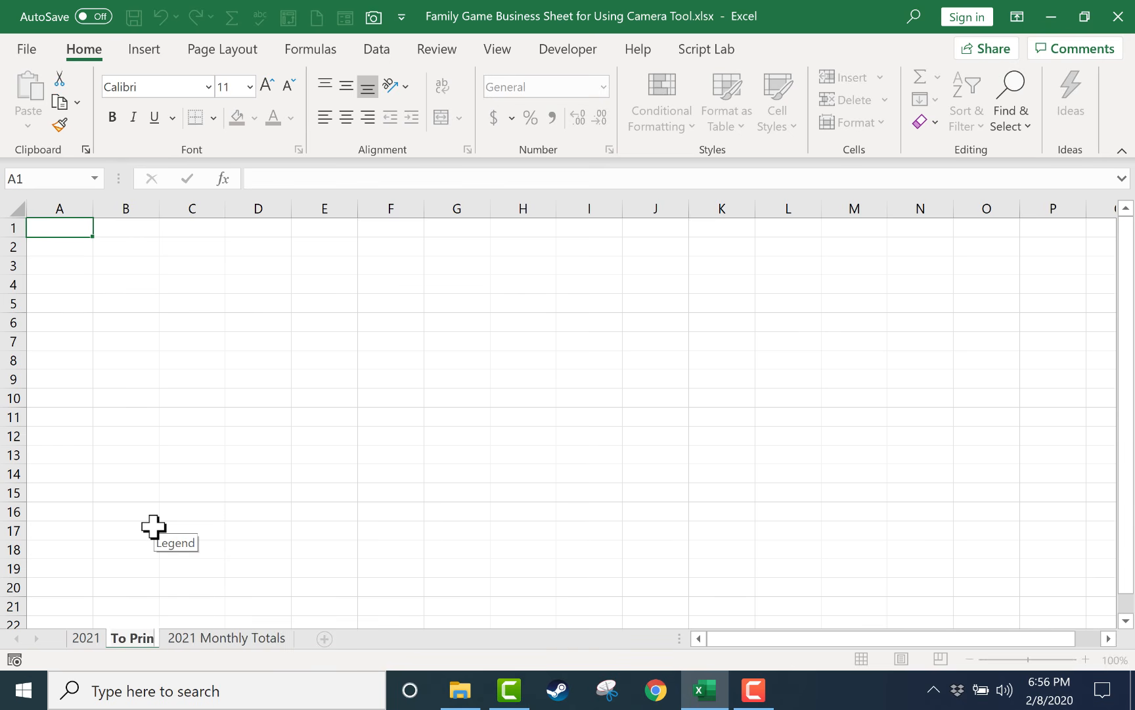
{"action": "type", "text": "t"}
{"action": "key", "text": "Return"}
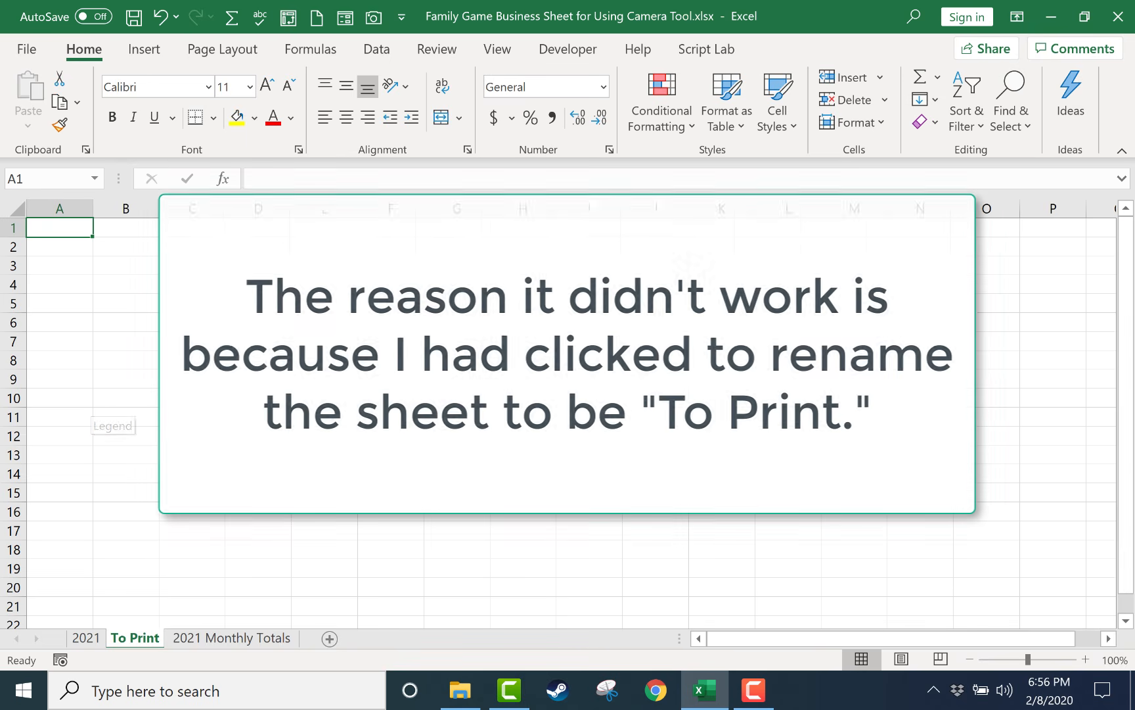
Capture the selected product names on the 2021 sheet with Camera again and place the picture at cell A1 of the To Print sheet
{"action": "left_click", "coordinate": [86, 638]}
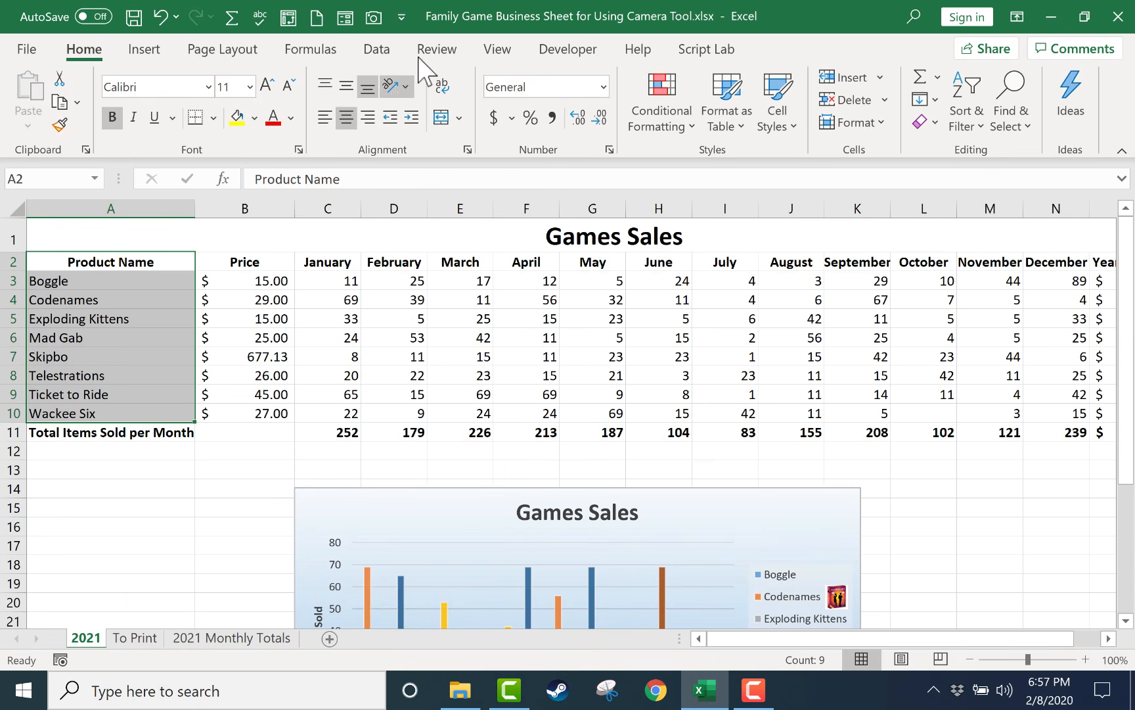
{"action": "left_click", "coordinate": [373, 19]}
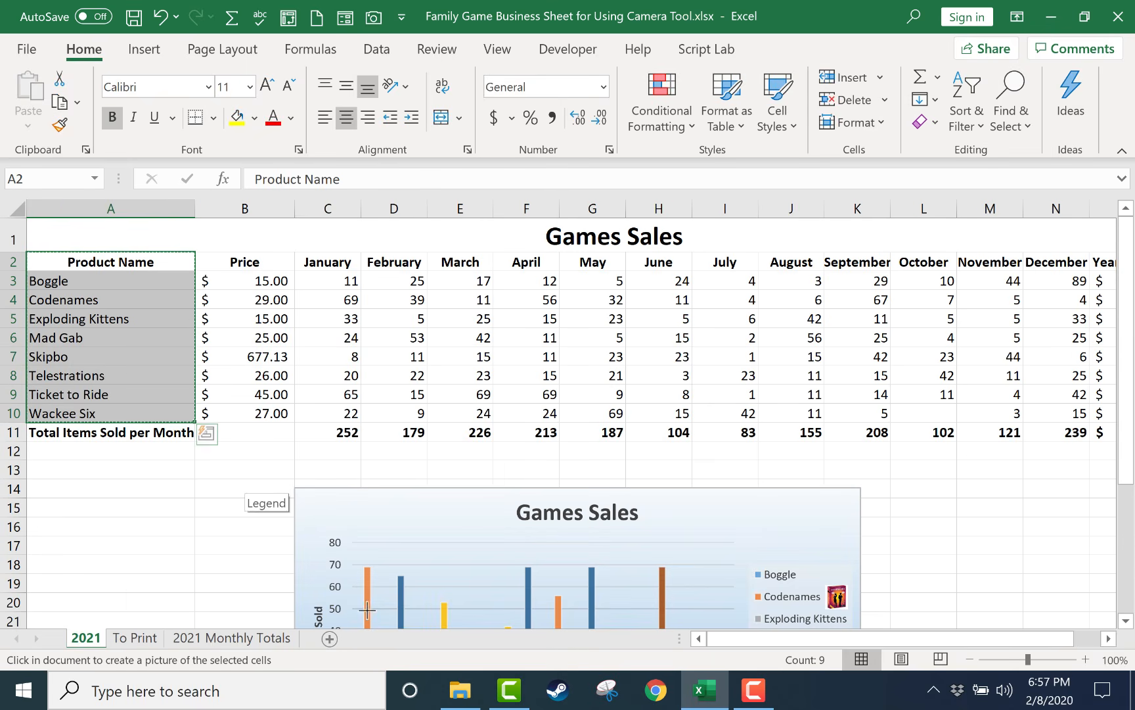
{"action": "left_click", "coordinate": [135, 638]}
{"action": "left_click", "coordinate": [59, 229]}
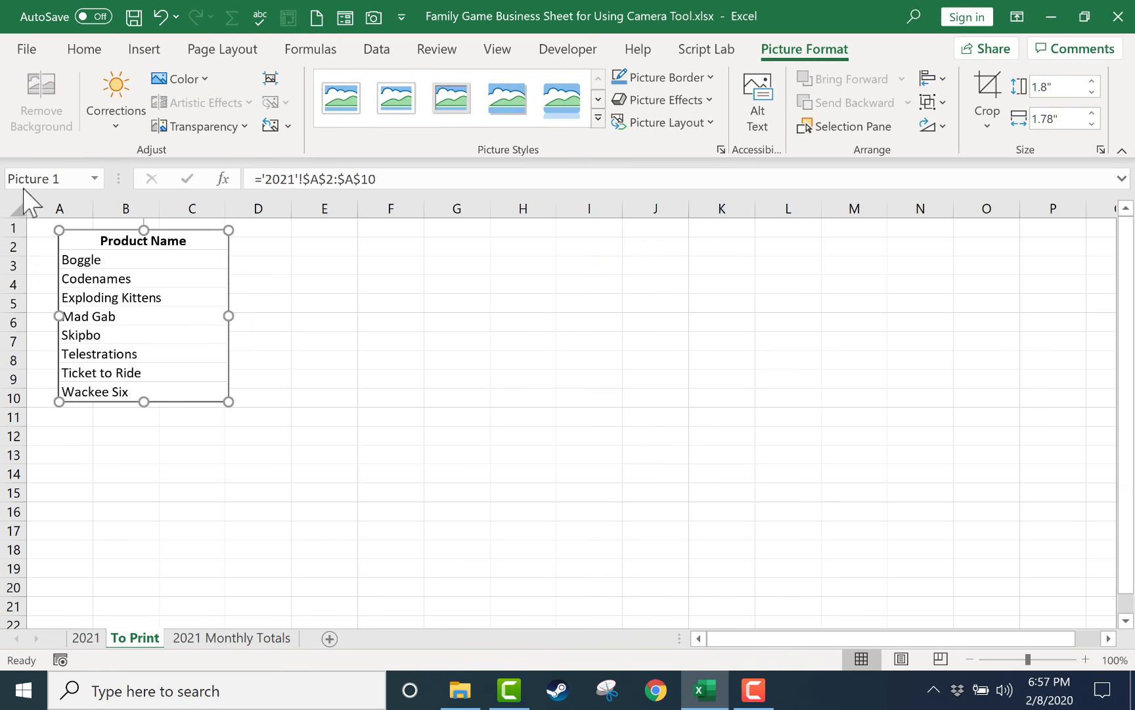
{"action": "left_click_drag", "start_coordinate": [168, 241], "coordinate": [139, 235]}
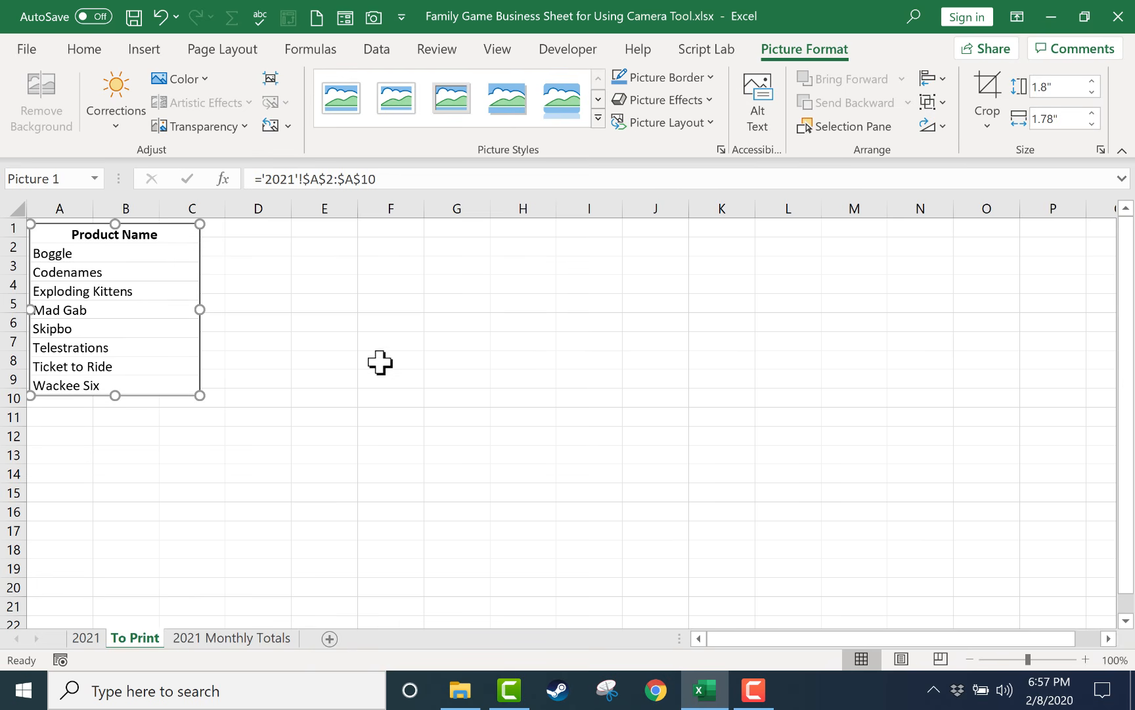
Capture the January to March data C2:E11 from the 2021 sheet with Camera and place it beside the product names picture on To Print
{"action": "left_click", "coordinate": [85, 638]}
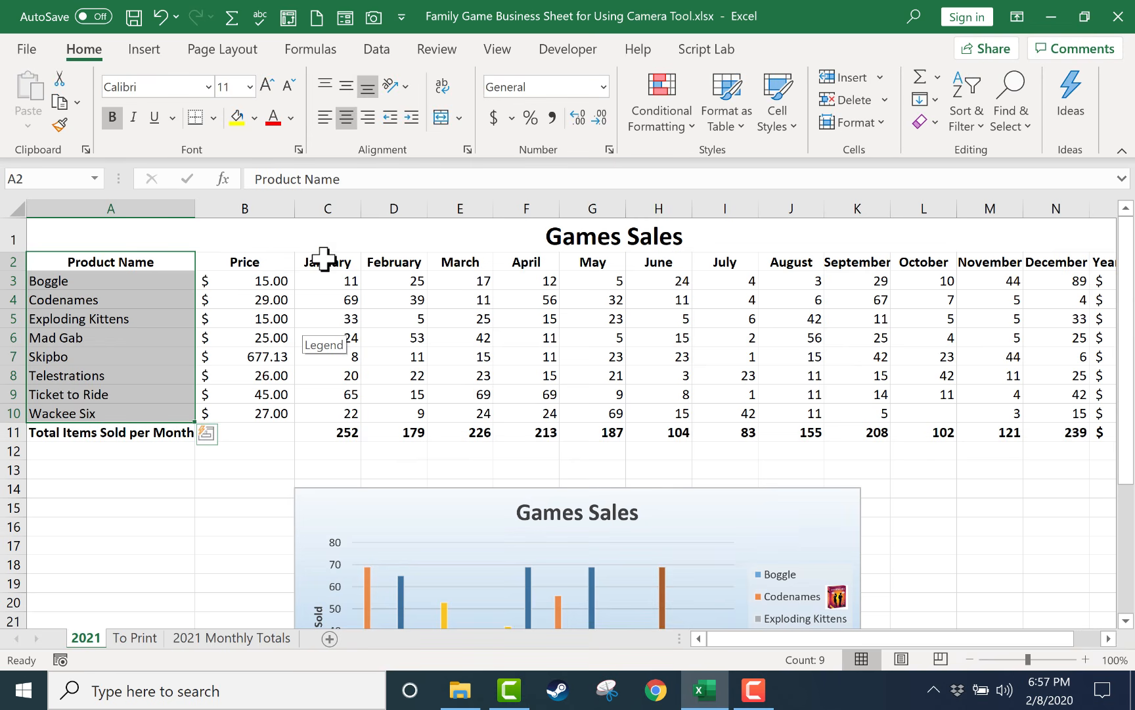
{"action": "left_click_drag", "start_coordinate": [324, 260], "coordinate": [460, 430]}
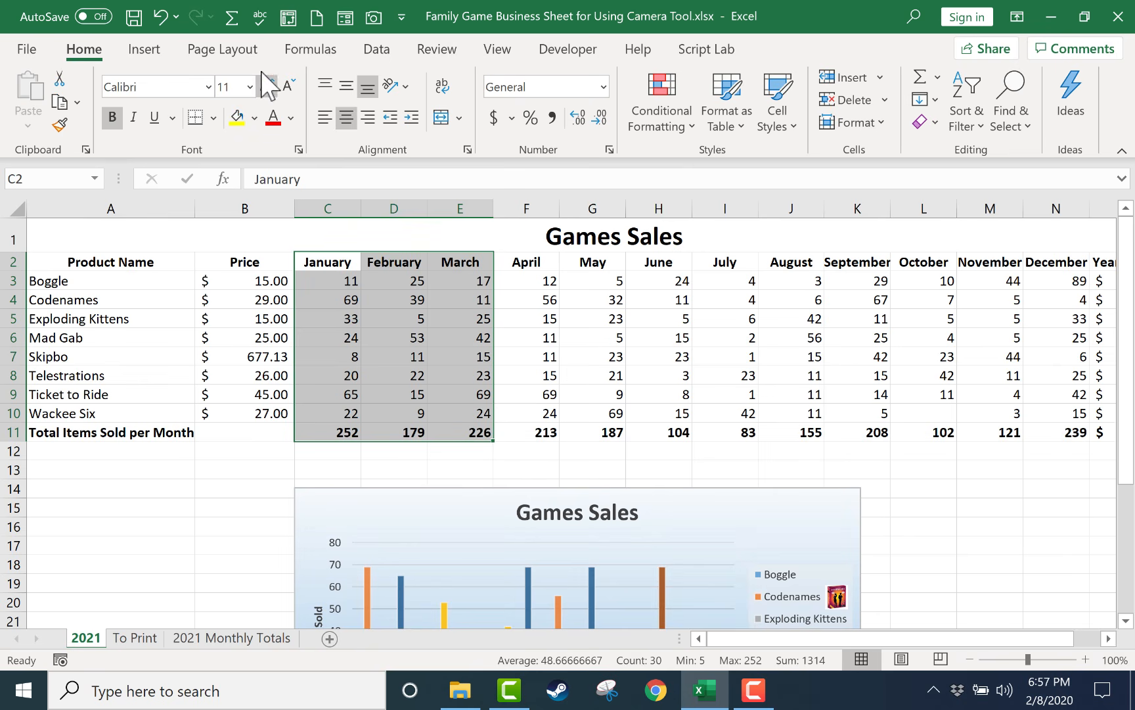
{"action": "left_click", "coordinate": [374, 26]}
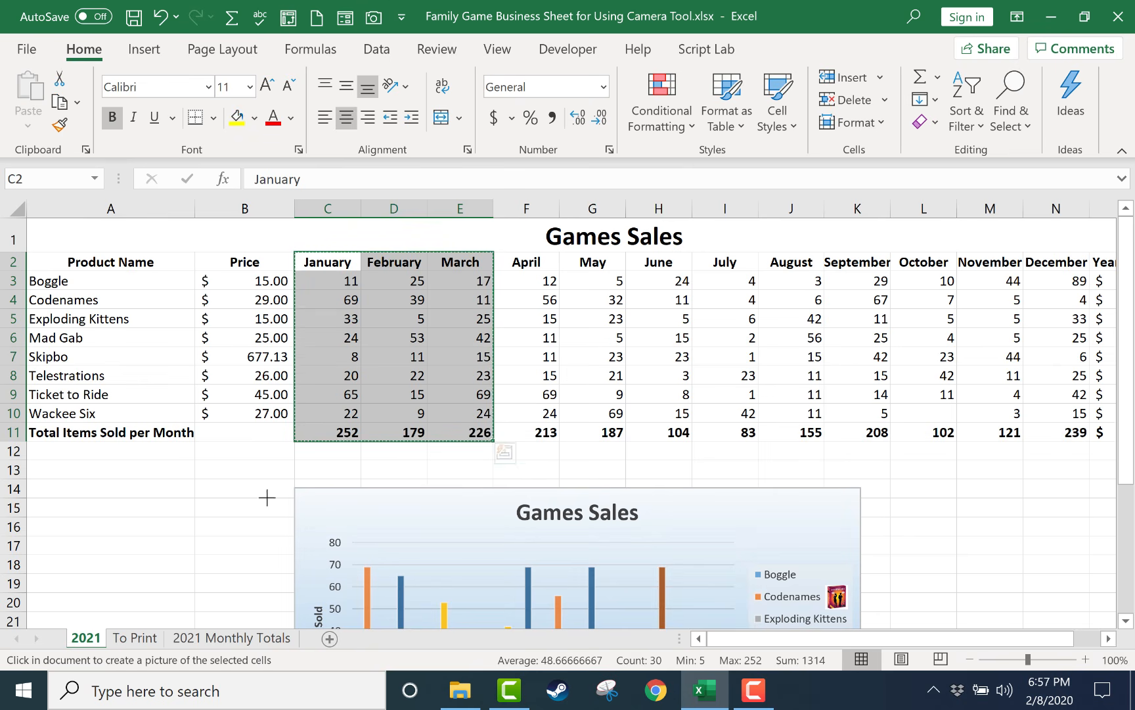
{"action": "left_click", "coordinate": [134, 639]}
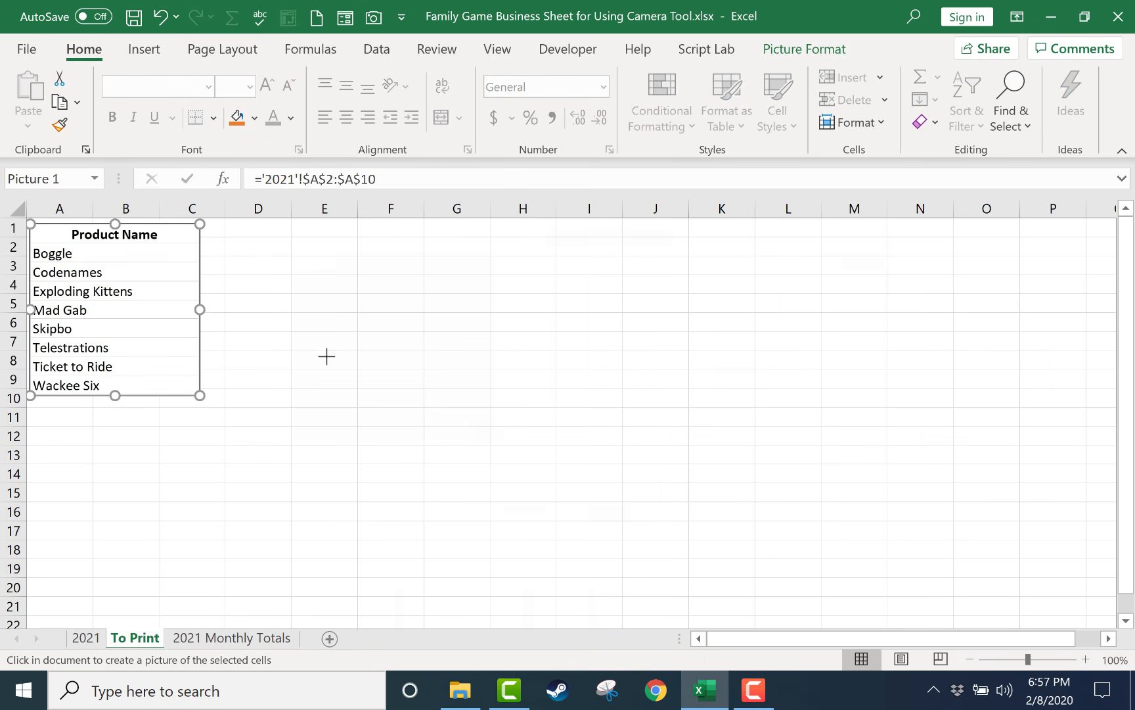
{"action": "left_click", "coordinate": [254, 225]}
{"action": "left_click_drag", "start_coordinate": [334, 230], "coordinate": [282, 228]}
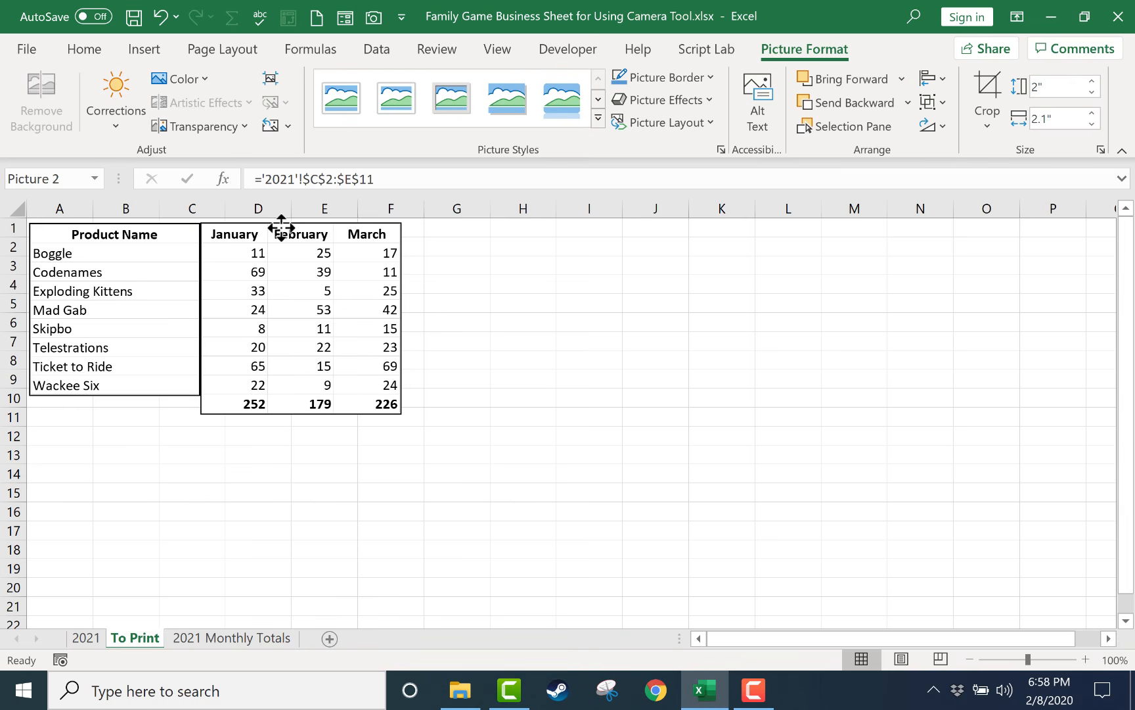
Capture October through Yearly Total Sales, L2:O11, from the 2021 sheet with Camera and place it beside the January to March picture on To Print
{"action": "left_click", "coordinate": [92, 638]}
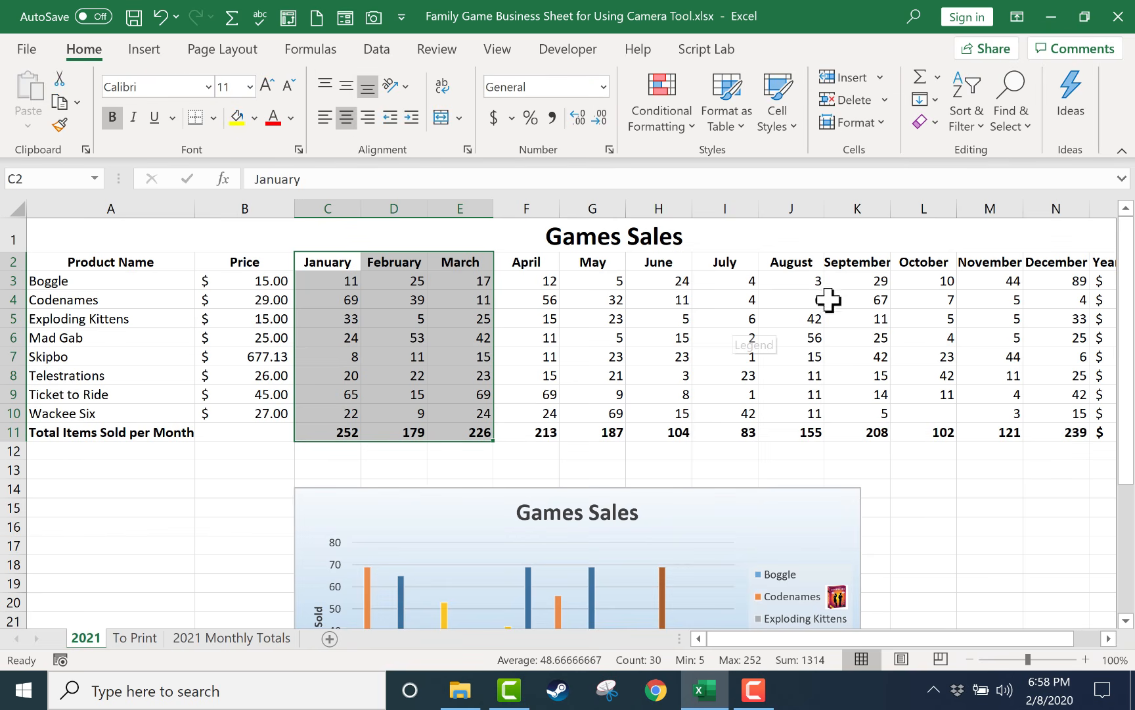
{"action": "left_click_drag", "start_coordinate": [827, 635], "coordinate": [961, 634]}
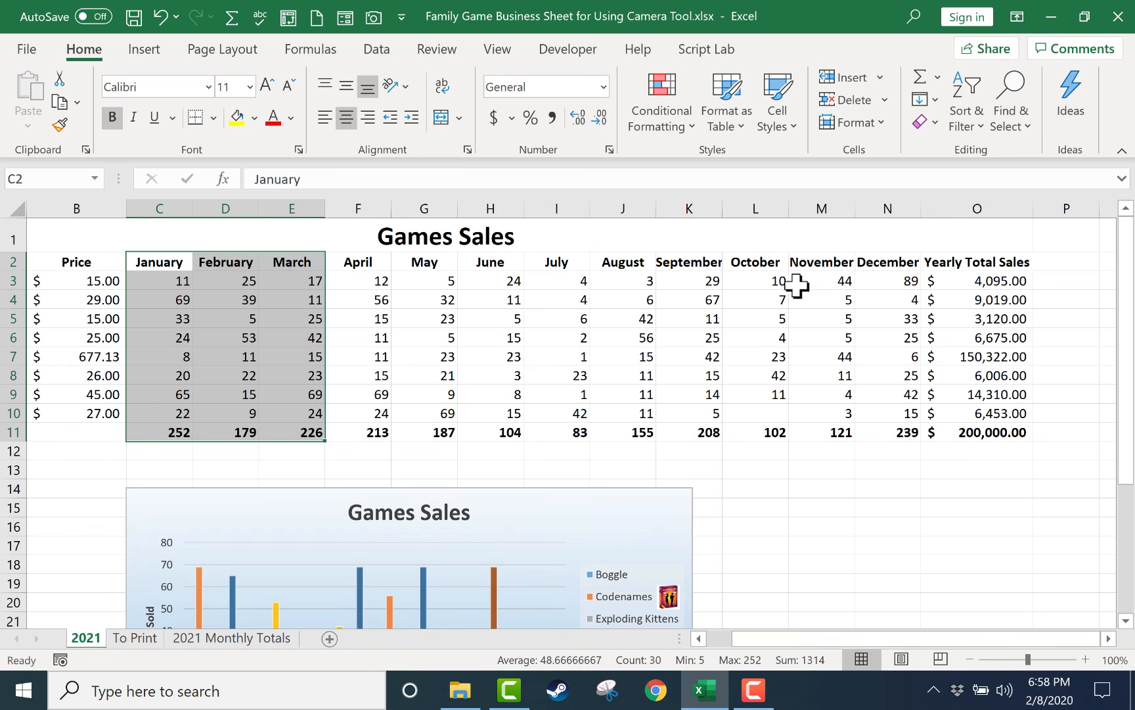
{"action": "left_click_drag", "start_coordinate": [753, 260], "coordinate": [885, 281]}
{"action": "left_click_drag", "start_coordinate": [986, 297], "coordinate": [961, 430]}
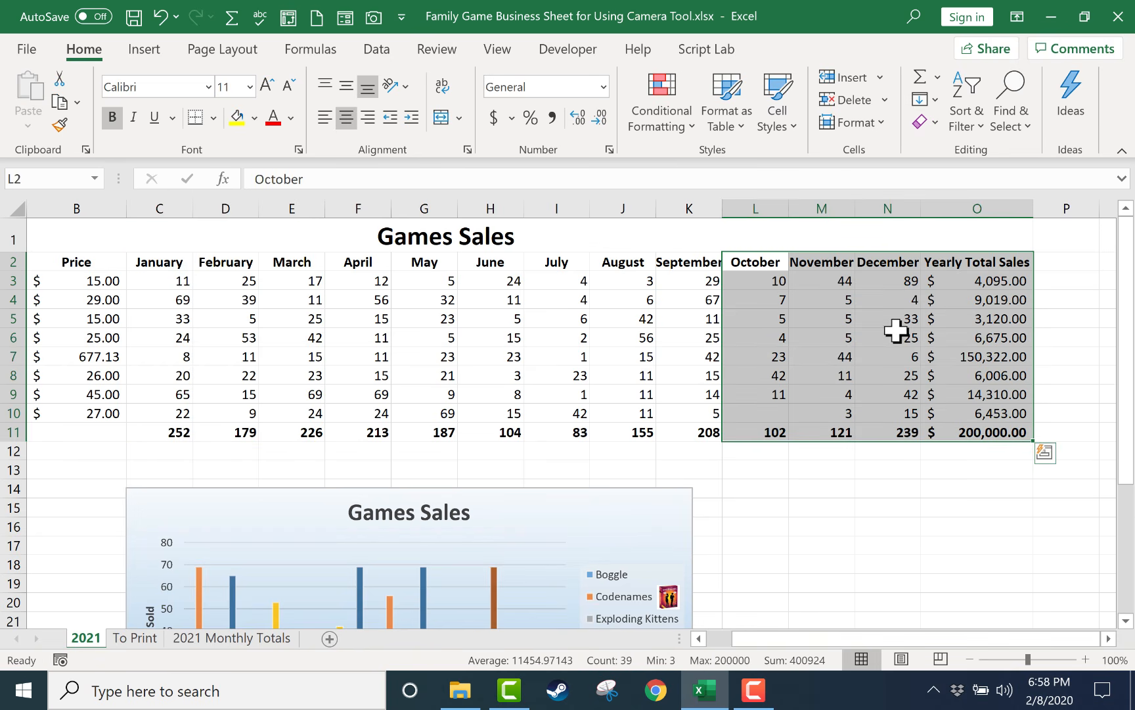
{"action": "left_click", "coordinate": [373, 17]}
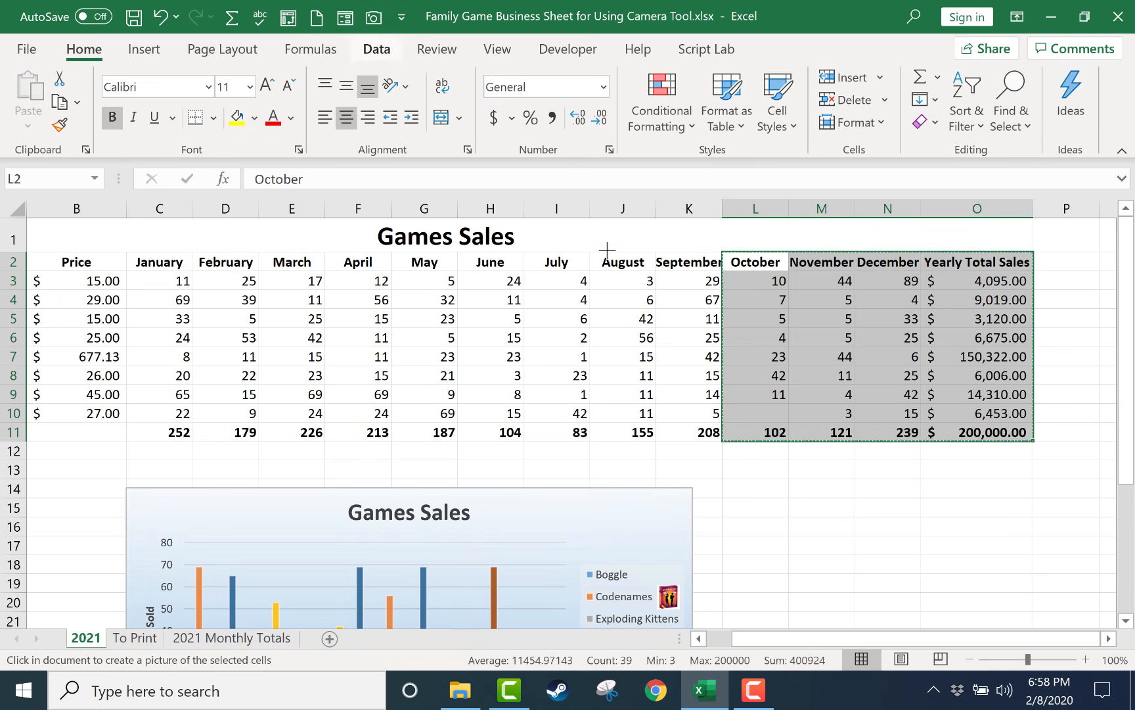
{"action": "left_click", "coordinate": [134, 637]}
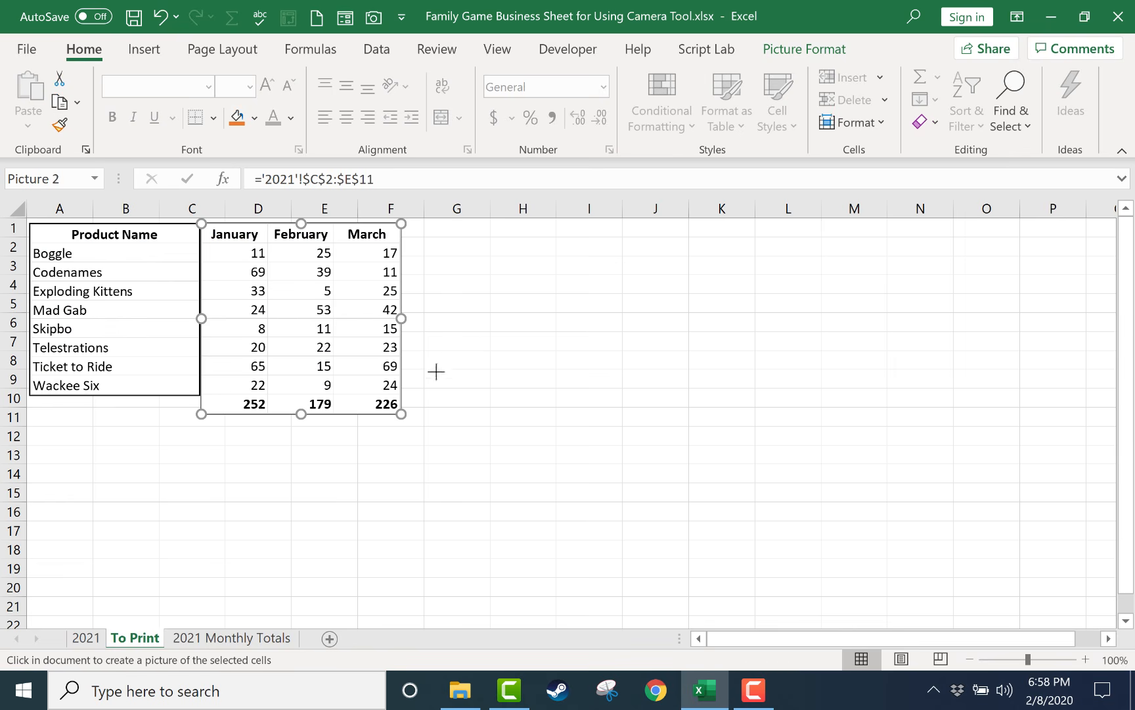
{"action": "left_click", "coordinate": [436, 226]}
{"action": "left_click_drag", "start_coordinate": [500, 255], "coordinate": [466, 250]}
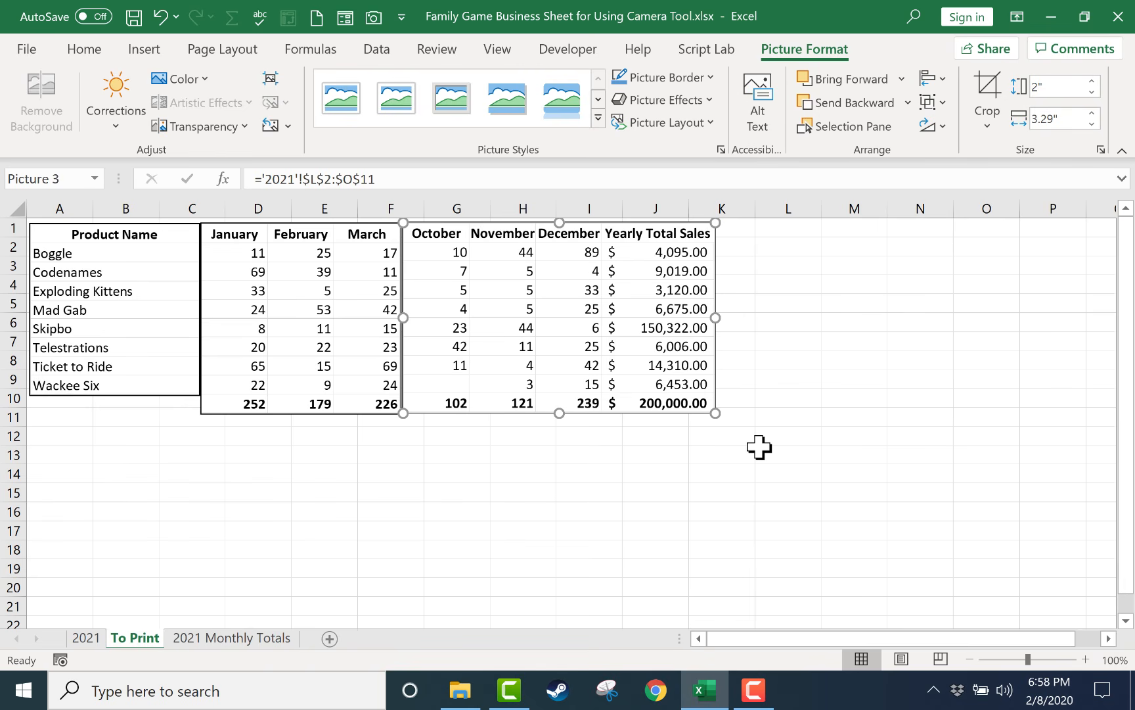
{"action": "key", "text": "Escape"}
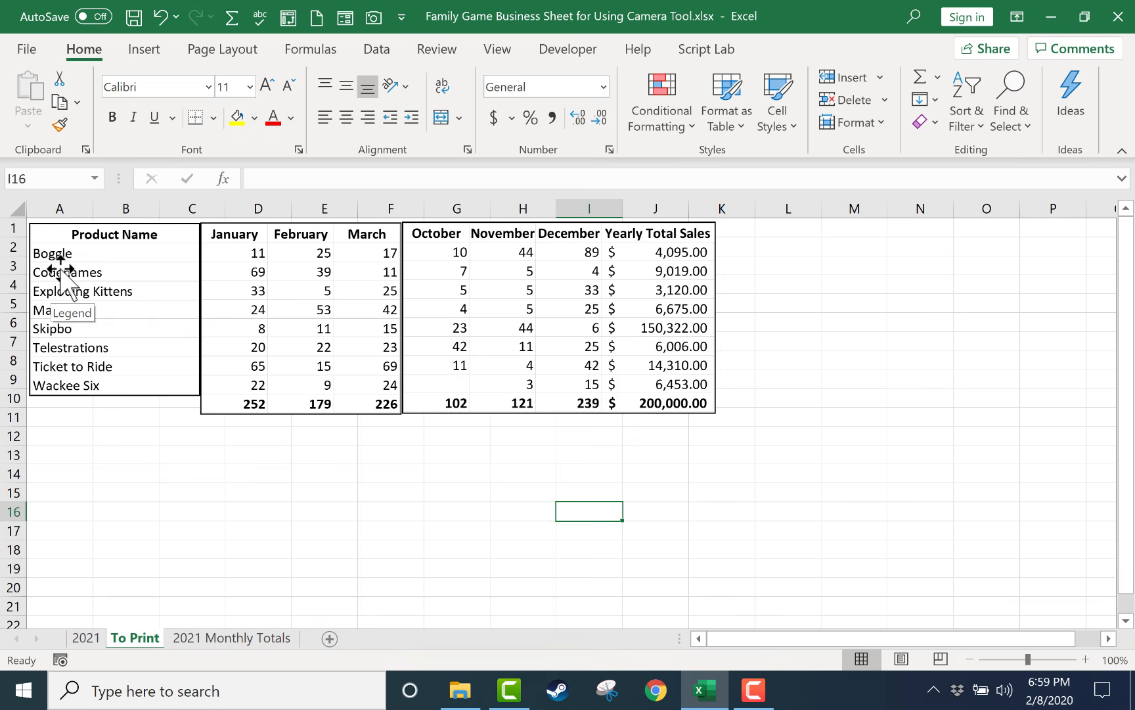
Open the print preview of the To Print sheet and set the page to Landscape Orientation
{"action": "key", "text": "ctrl+p"}
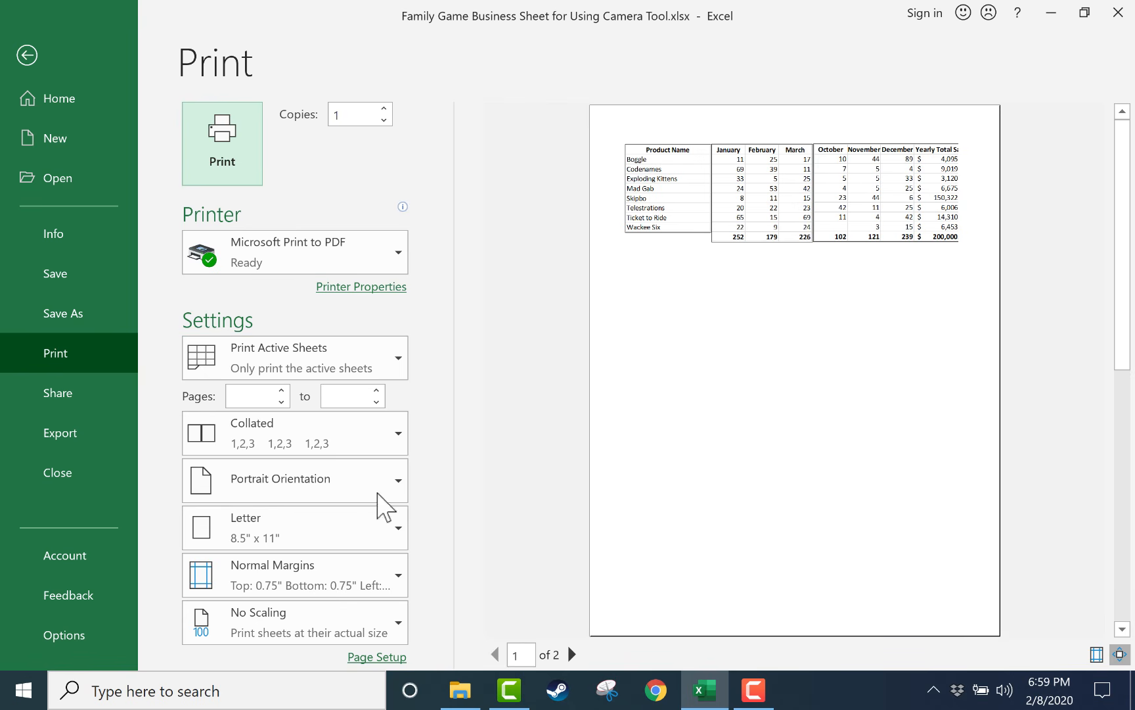
{"action": "left_click", "coordinate": [359, 494]}
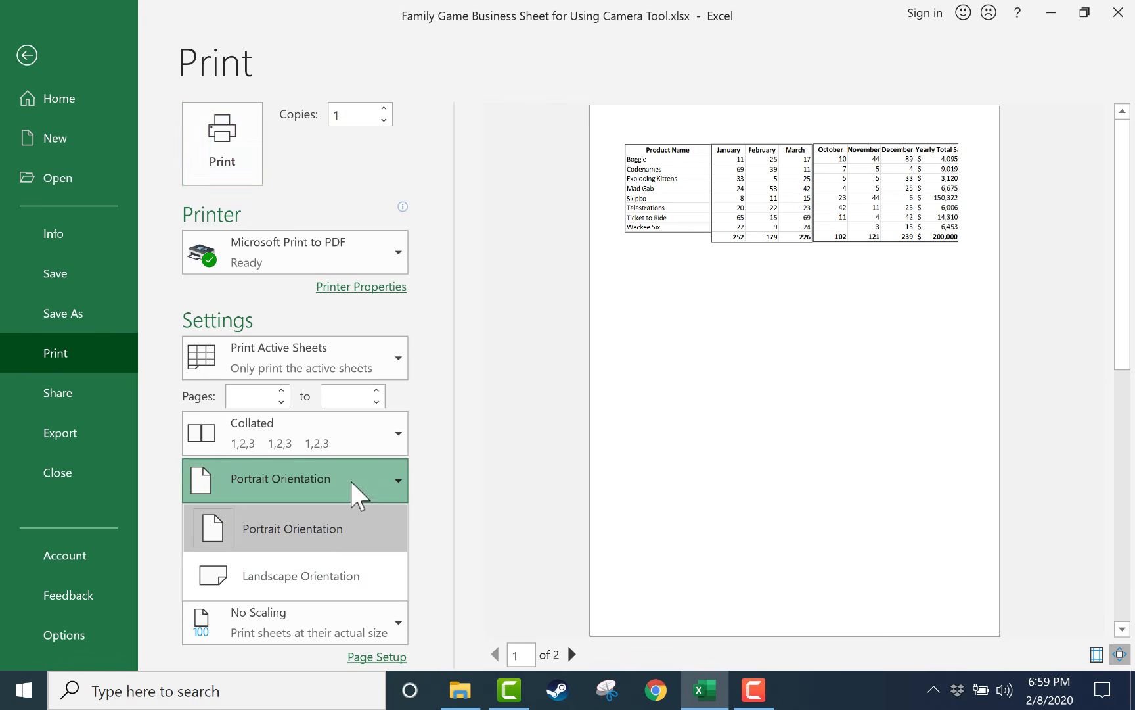
{"action": "left_click", "coordinate": [322, 579]}
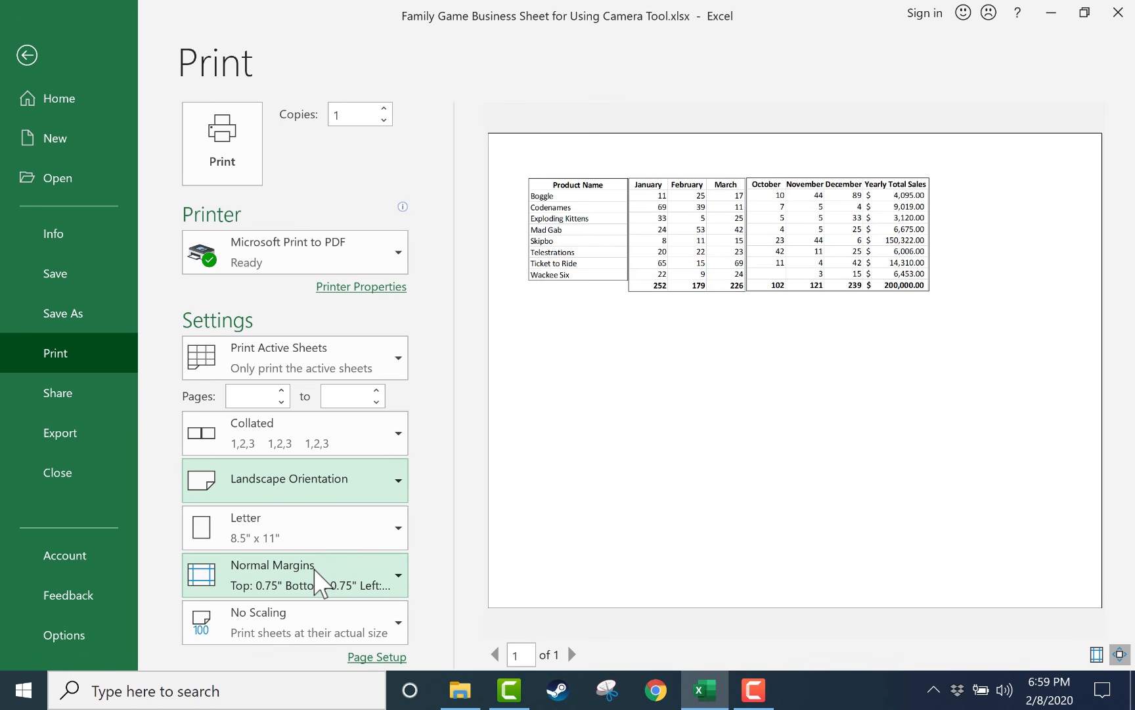
{"action": "left_click", "coordinate": [387, 496]}
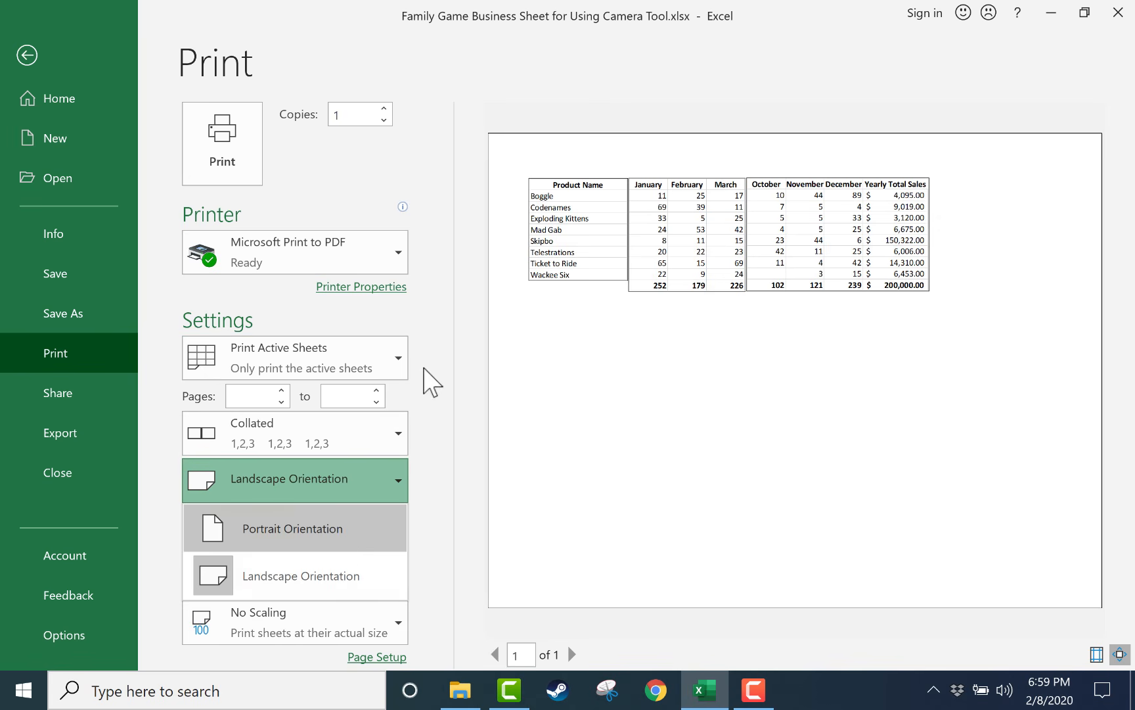
{"action": "left_click", "coordinate": [446, 210]}
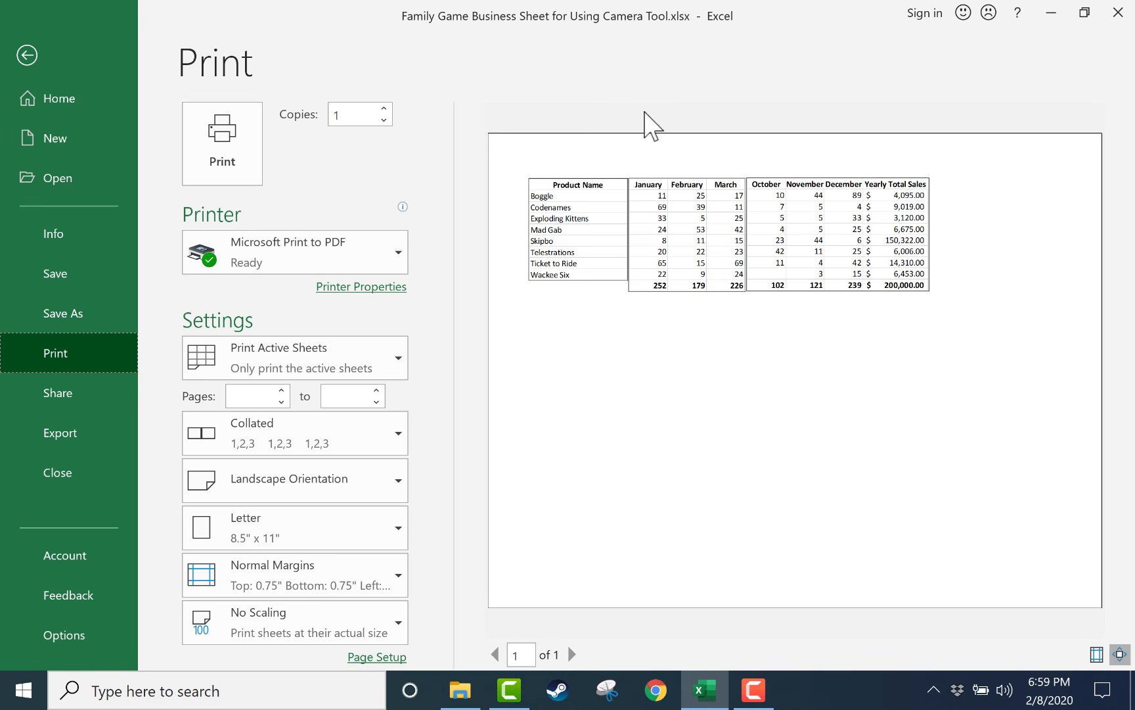
Look through the available printers without changing the selection, and return to the worksheet
{"action": "left_click", "coordinate": [376, 250]}
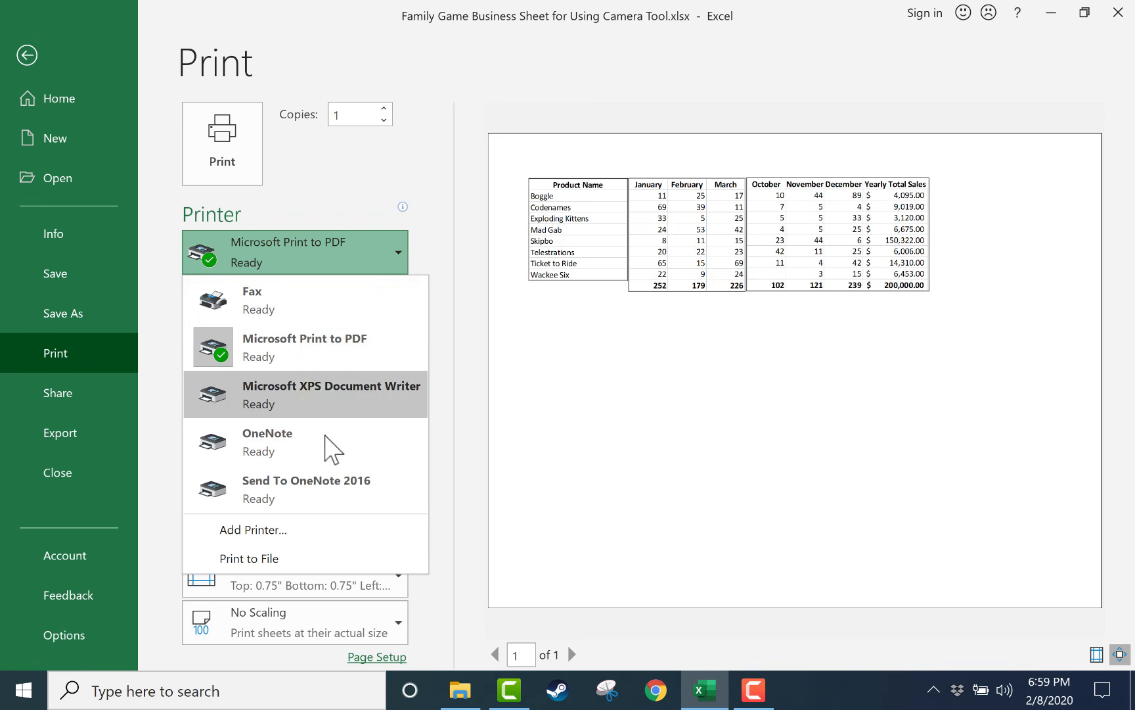
{"action": "left_click", "coordinate": [355, 562]}
{"action": "mouse_move", "coordinate": [282, 252]}
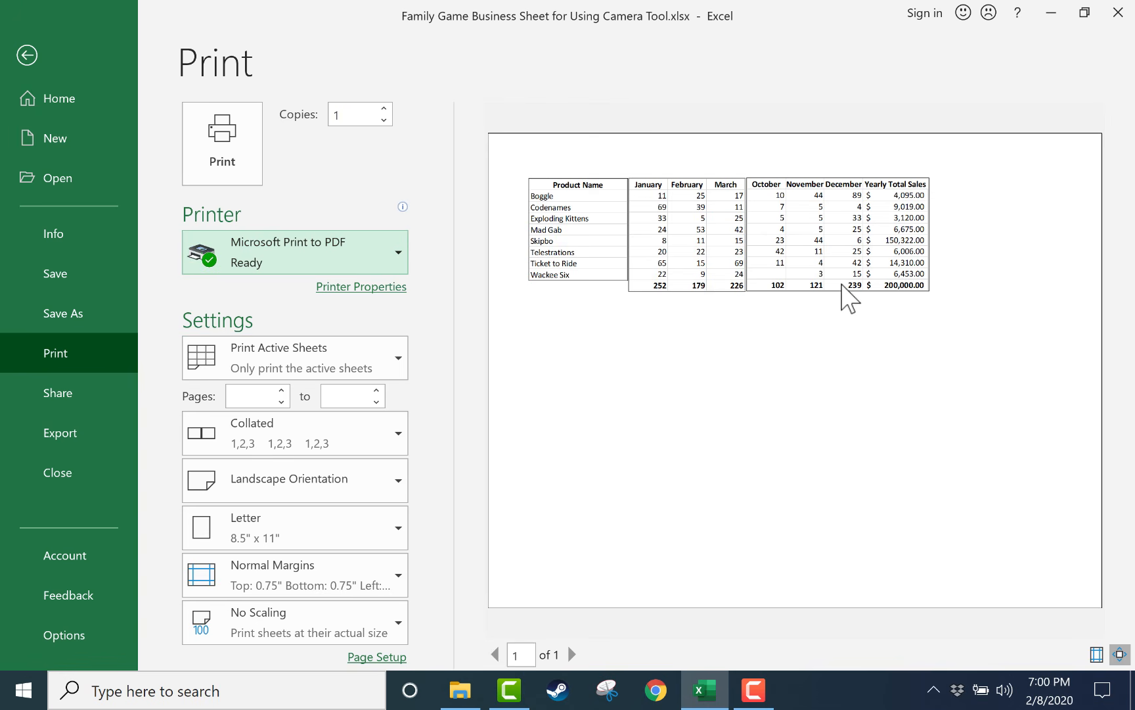
{"action": "left_click", "coordinate": [31, 54]}
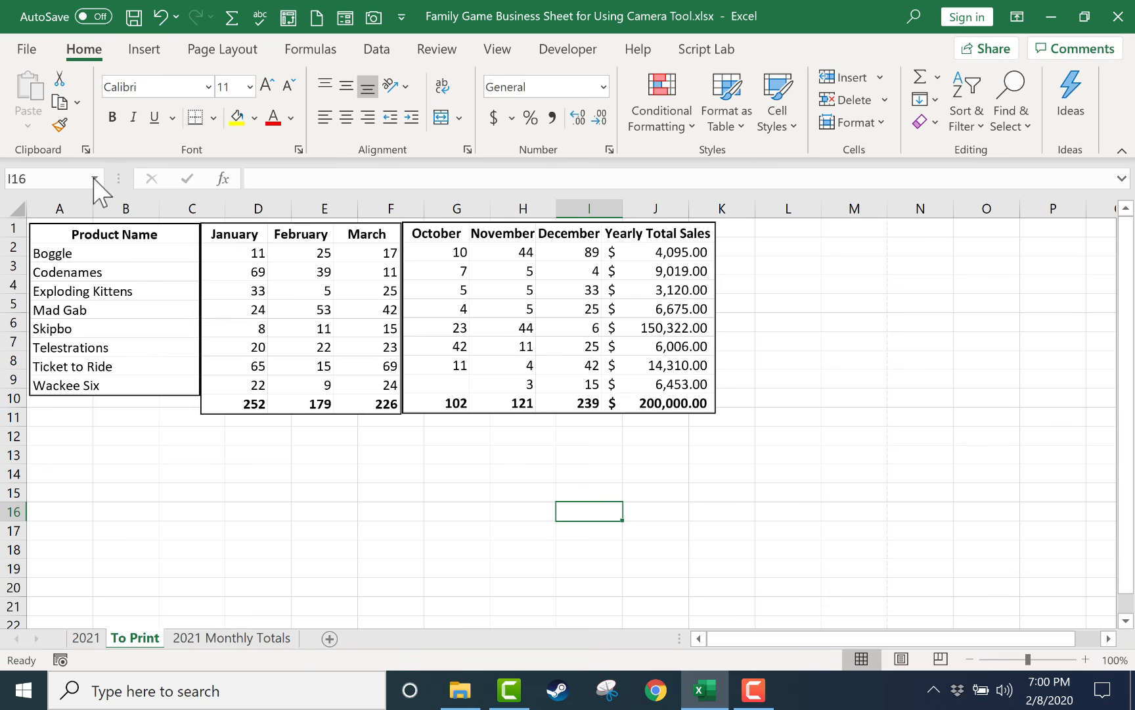
On the 2021 sheet, set Skipbo's price to 5 and its January sales to 2, and check the linked pictures on To Print
{"action": "left_click", "coordinate": [87, 639]}
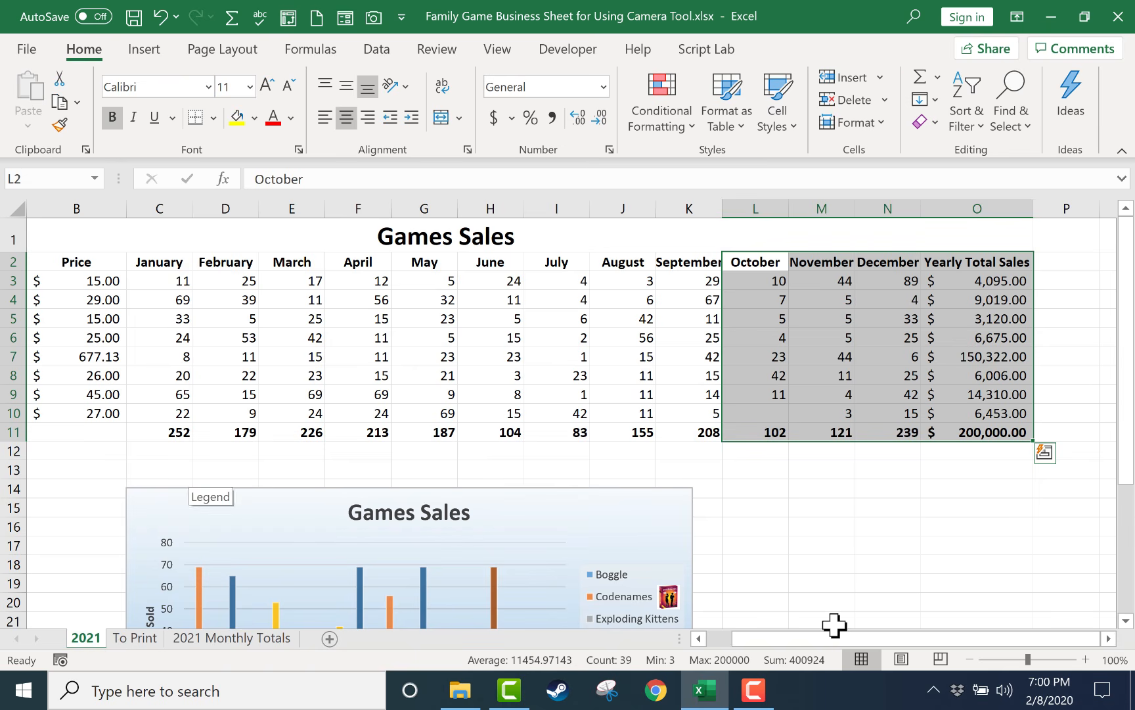
{"action": "left_click_drag", "start_coordinate": [854, 638], "coordinate": [828, 638]}
{"action": "left_click", "coordinate": [210, 359]}
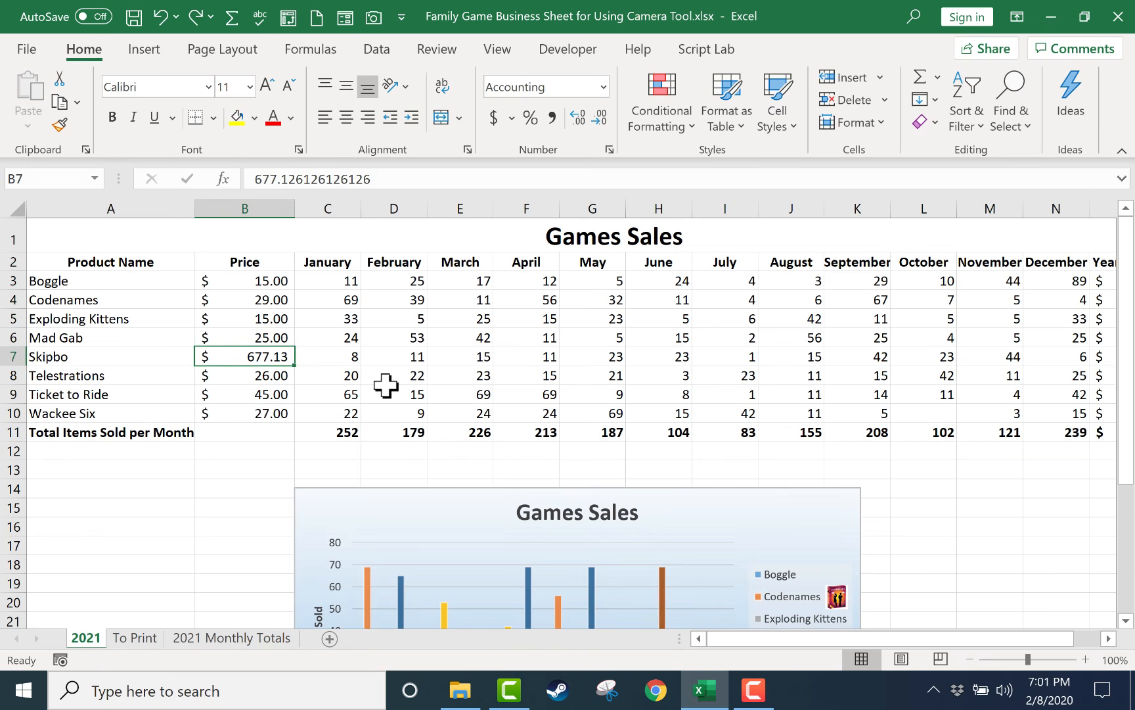
{"action": "type", "text": "5"}
{"action": "key", "text": "Tab"}
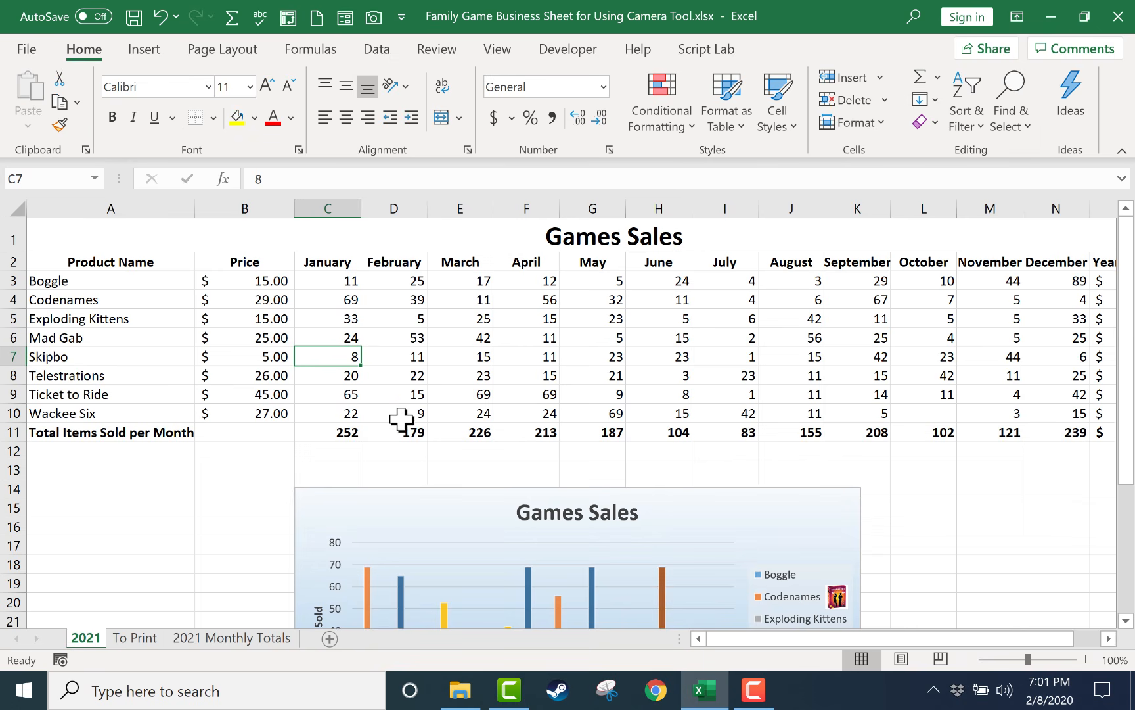
{"action": "type", "text": "2"}
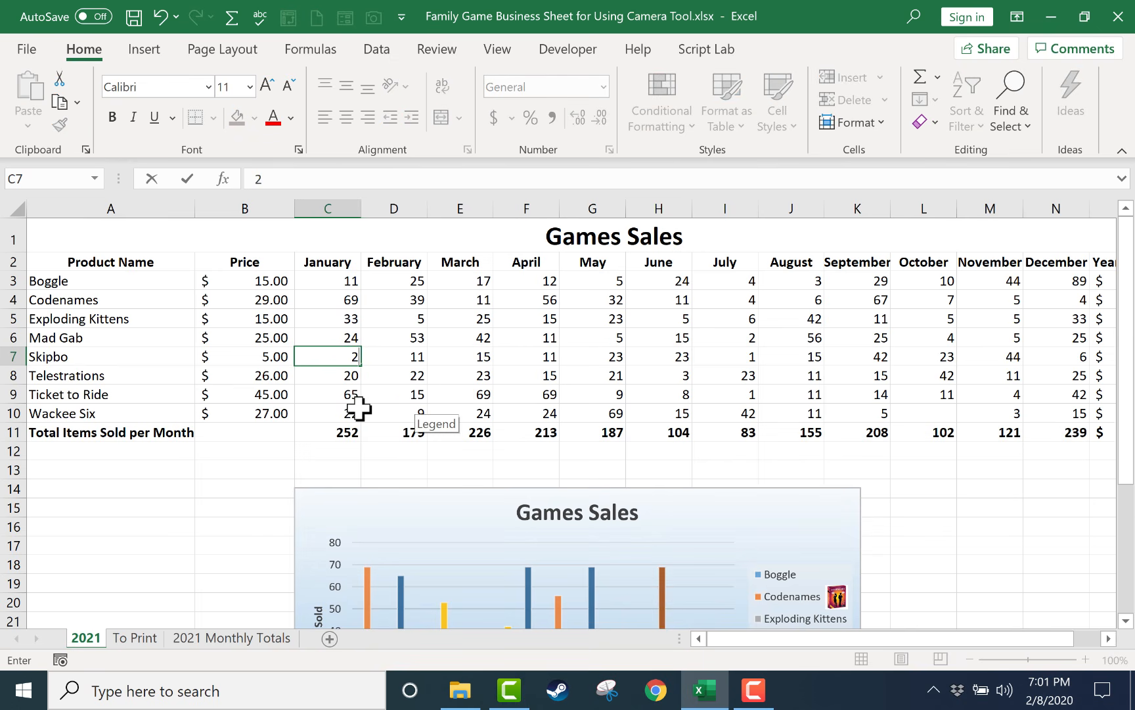
{"action": "key", "text": "Return"}
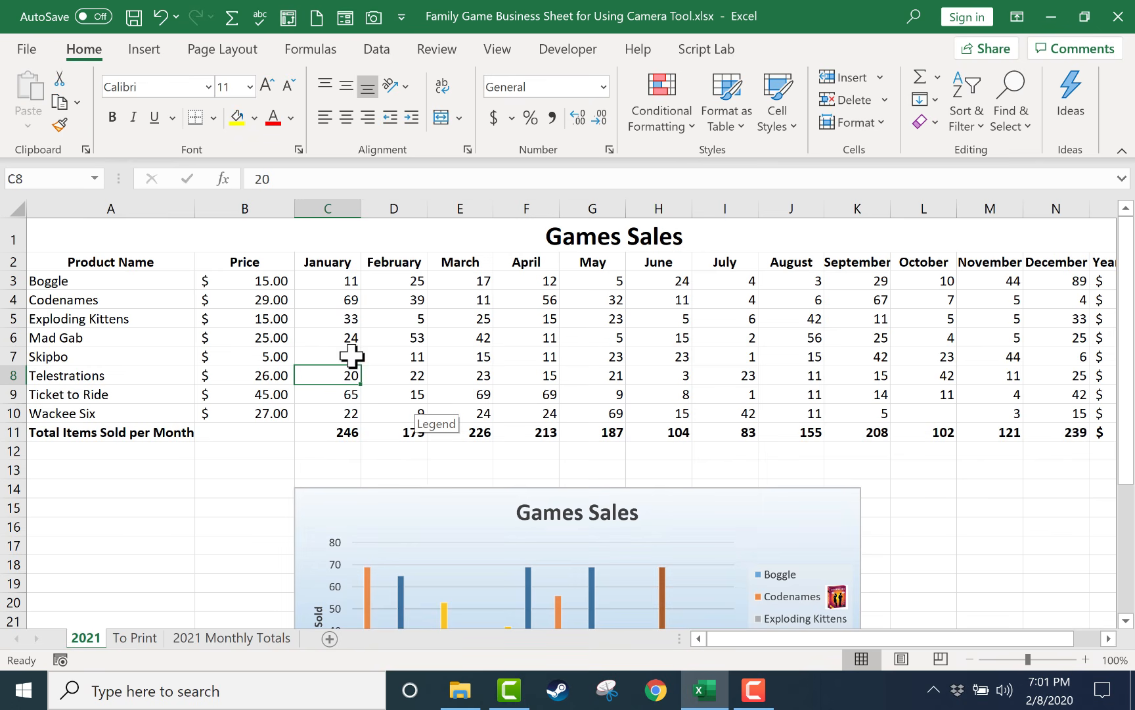
{"action": "left_click", "coordinate": [135, 637]}
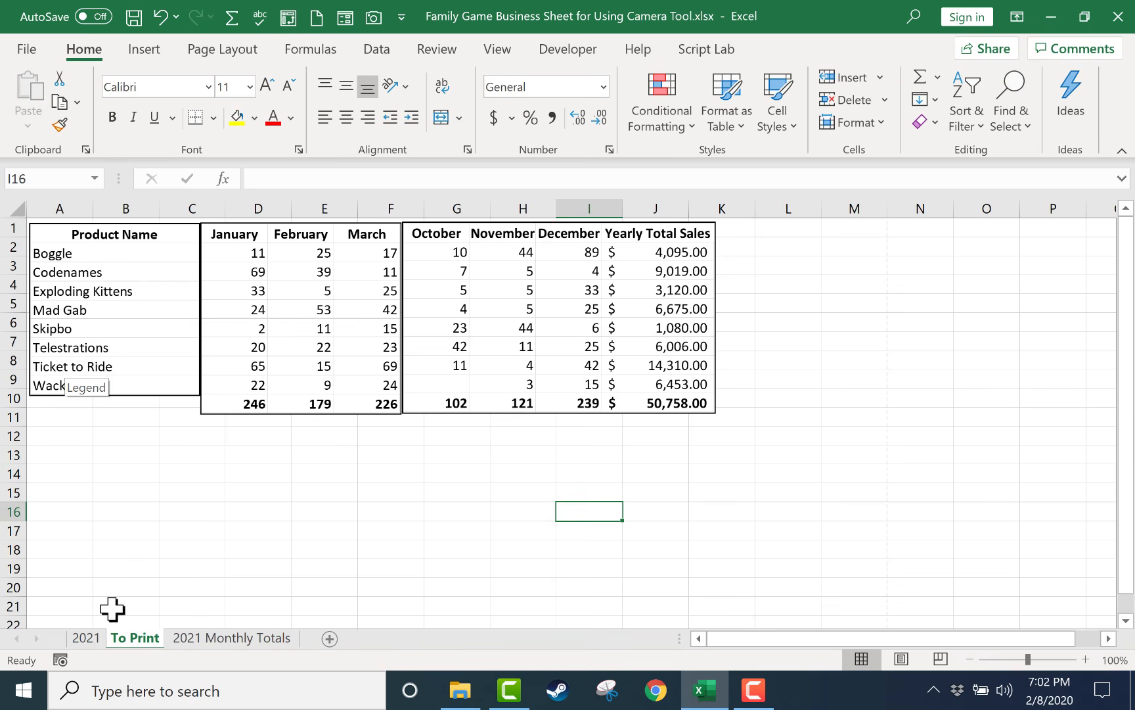
Change the product name in cell A4 of the 2021 sheet to "Codenames Harry Potter"
{"action": "left_click", "coordinate": [94, 639]}
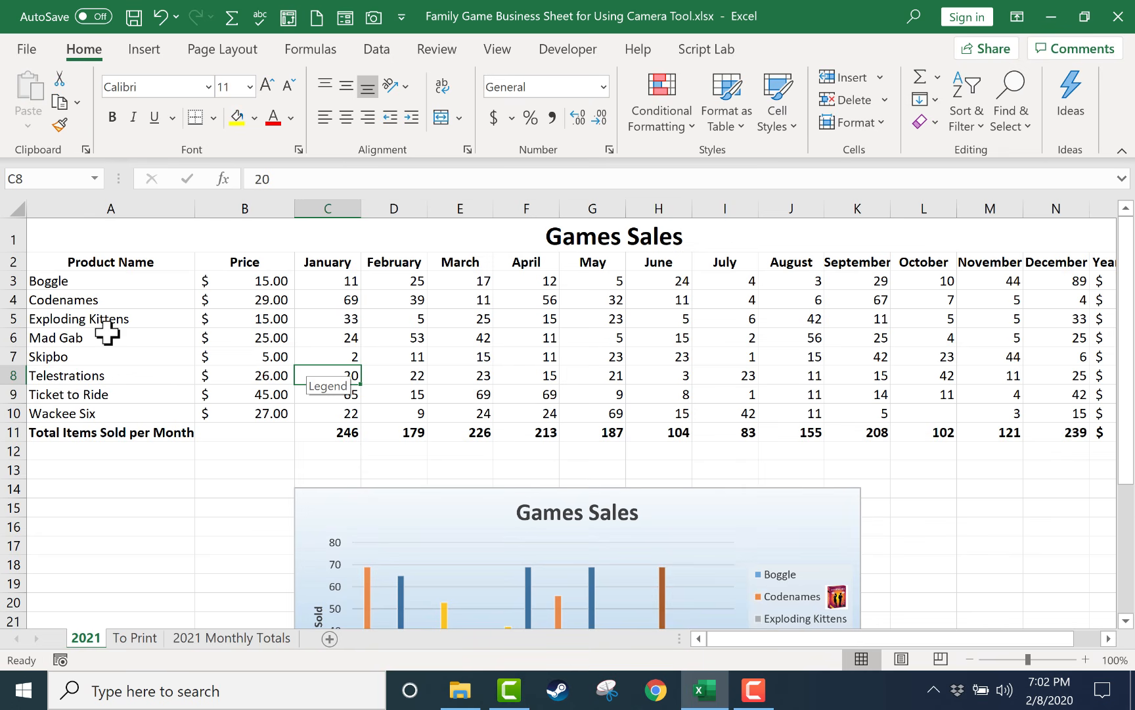
{"action": "double_click", "coordinate": [148, 300]}
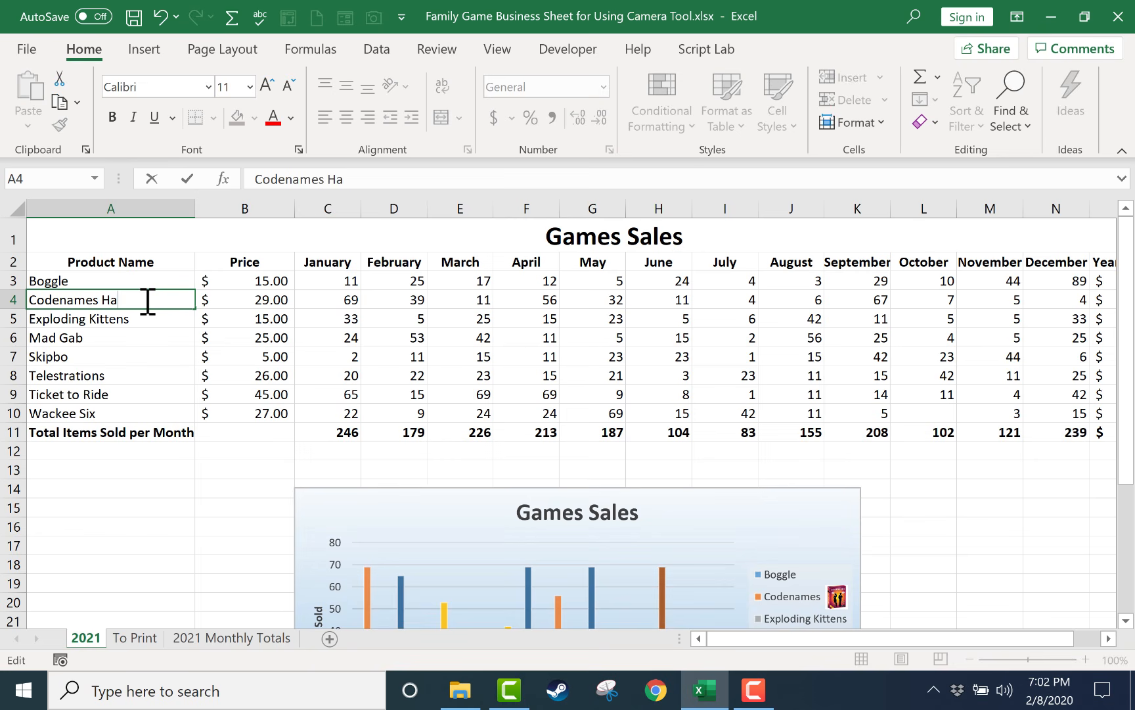
{"action": "type", "text": "otter"}
{"action": "left_click", "coordinate": [209, 337]}
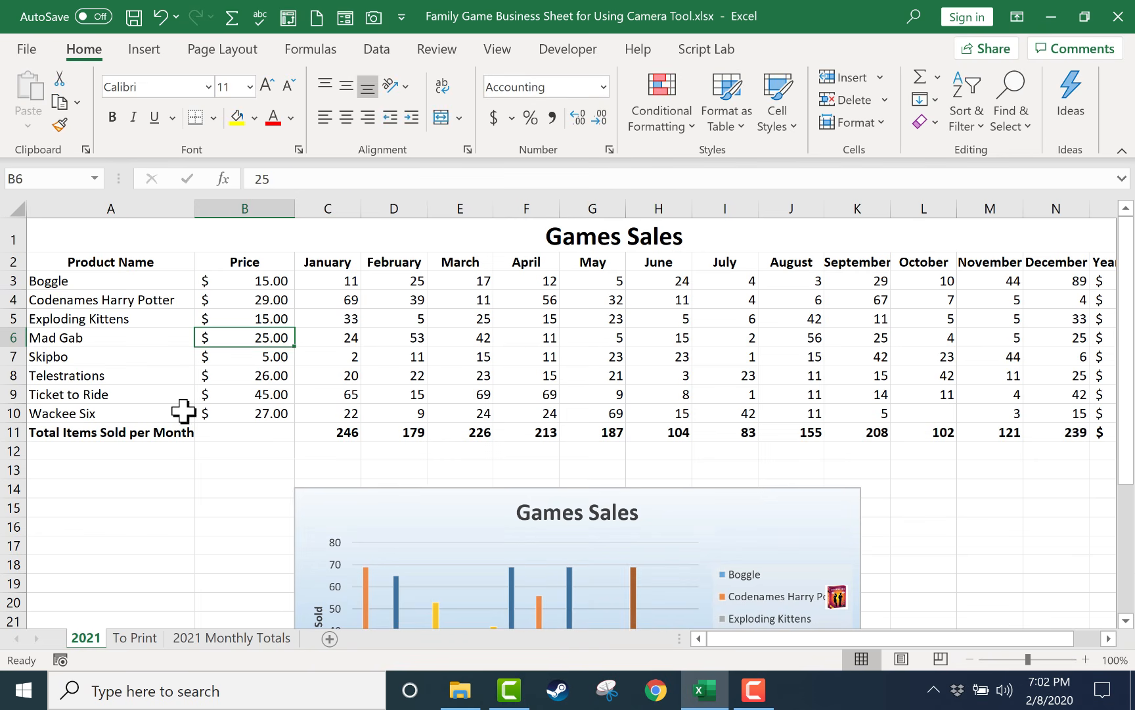
Check the linked pictures on the To Print sheet, briefly opening its print preview and returning to the sheet
{"action": "left_click", "coordinate": [135, 637]}
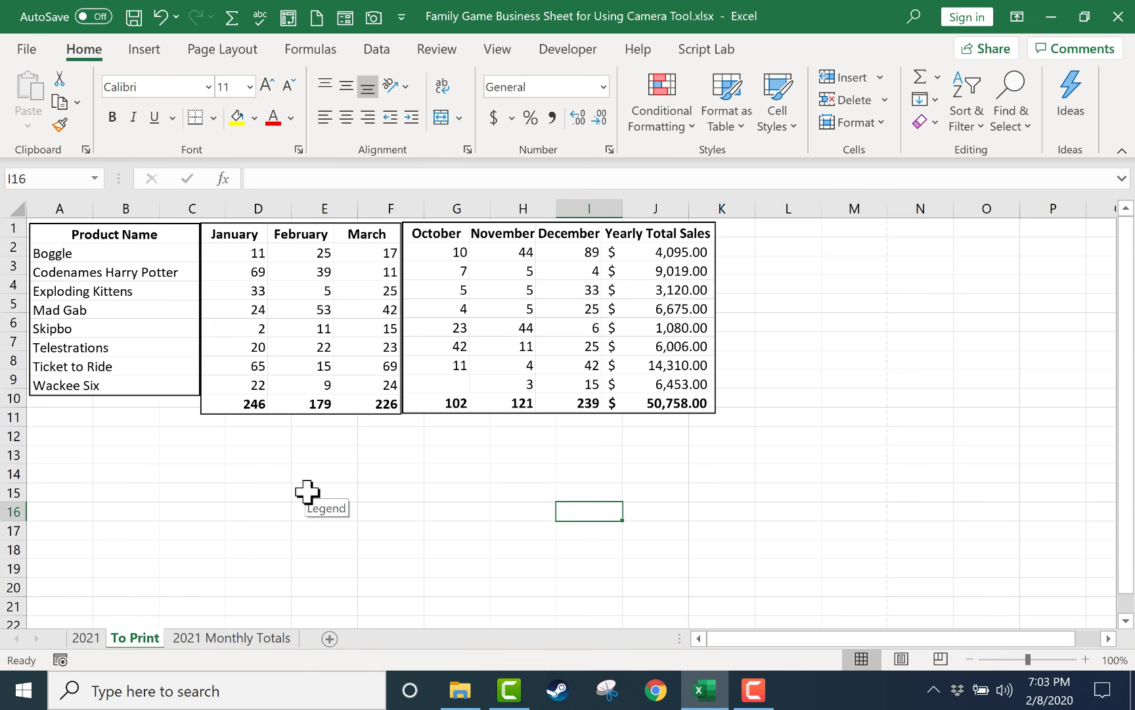
{"action": "key", "text": "ctrl+p"}
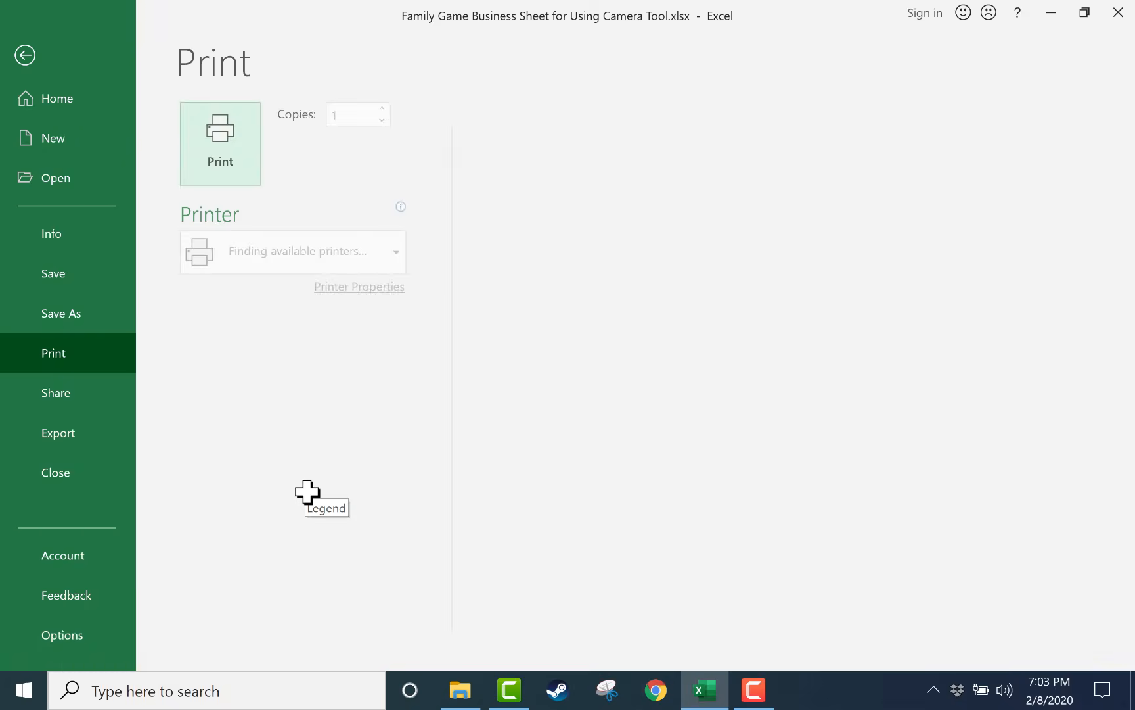
{"action": "left_click", "coordinate": [28, 56]}
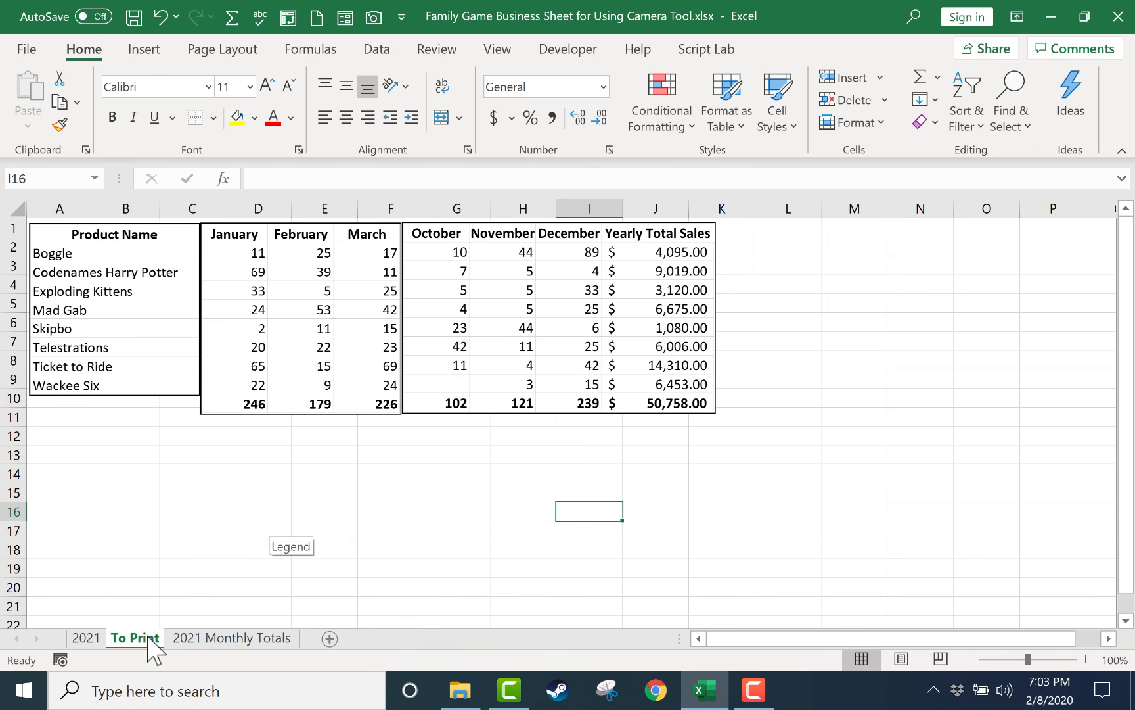
Move the To Print sheet ahead of the 2021 sheet and back to its place after it
{"action": "left_click_drag", "start_coordinate": [144, 643], "coordinate": [79, 642]}
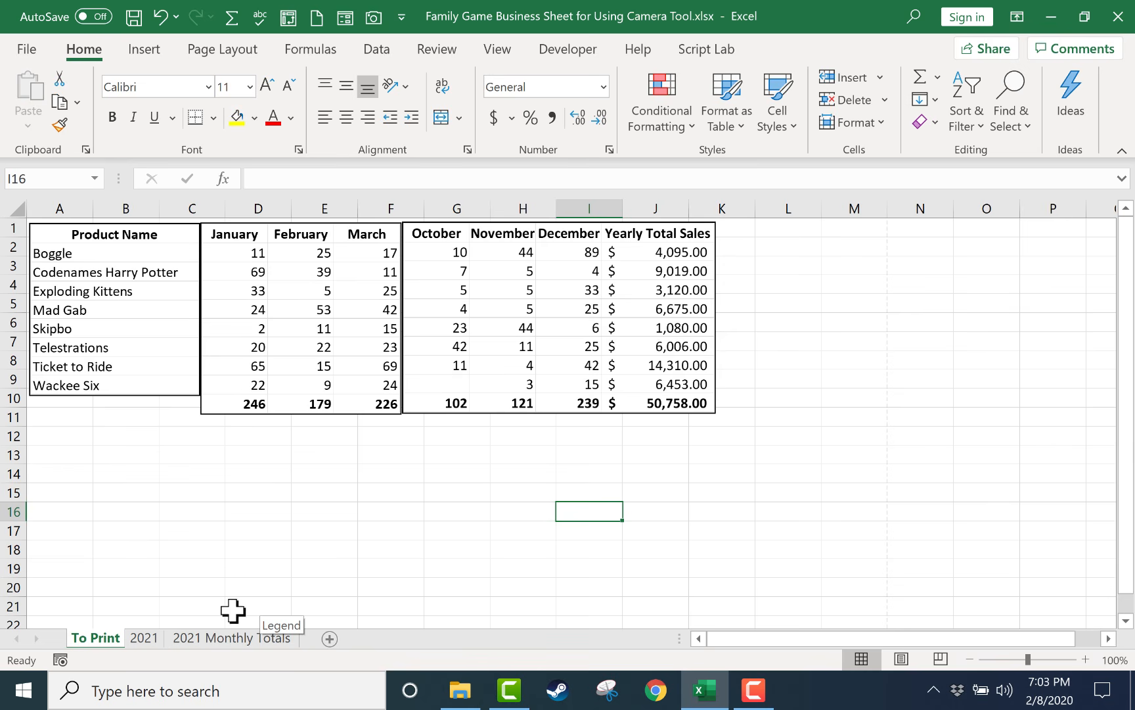
{"action": "left_click_drag", "start_coordinate": [99, 640], "coordinate": [166, 638]}
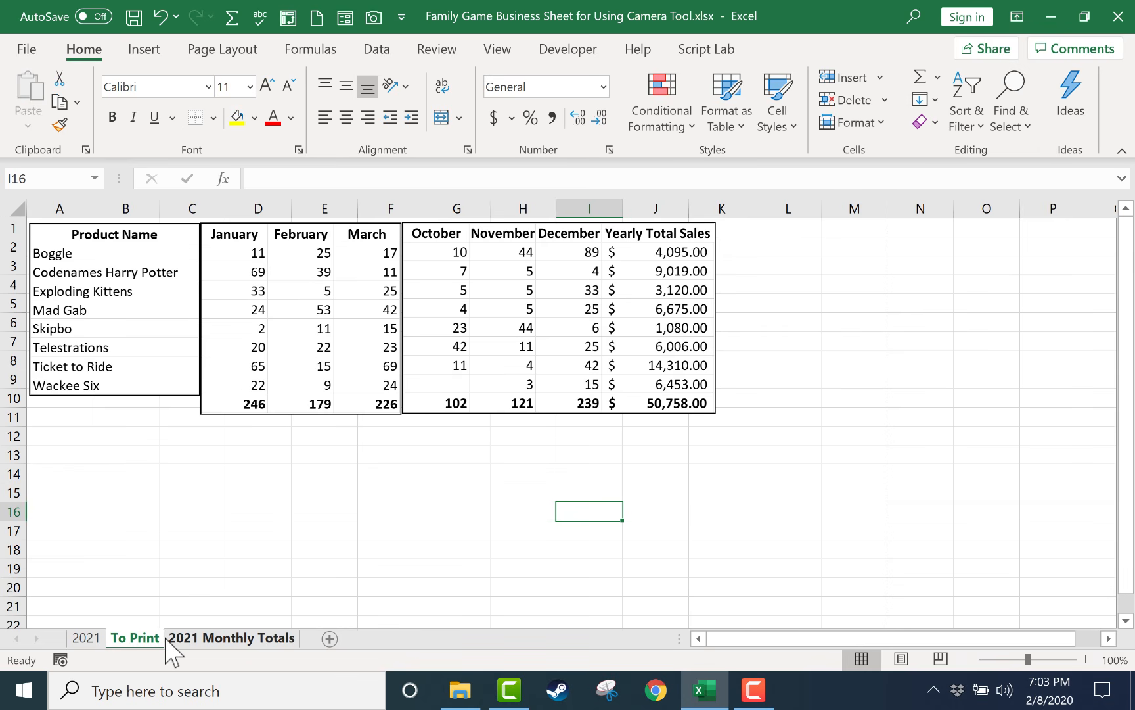
Capture Growth Forecast cells E2:E10 from 2021 Monthly Totals with Camera and place the picture below the January to March picture on To Print
{"action": "left_click", "coordinate": [246, 638]}
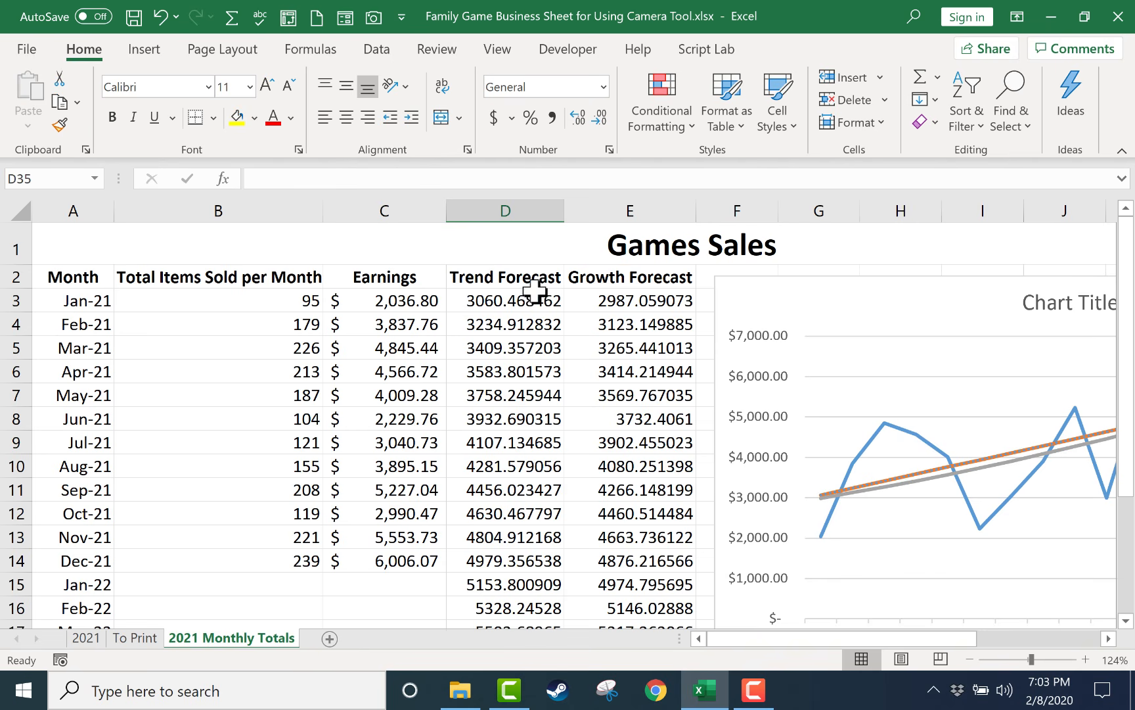
{"action": "left_click_drag", "start_coordinate": [596, 279], "coordinate": [612, 466]}
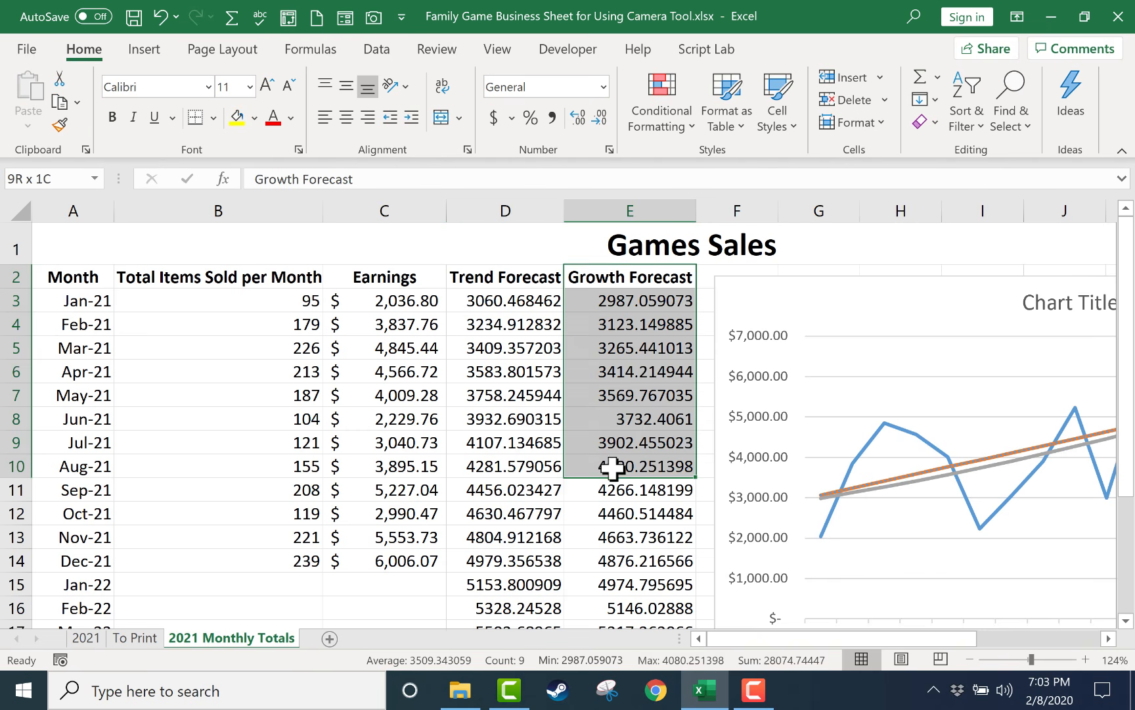
{"action": "left_click", "coordinate": [373, 18]}
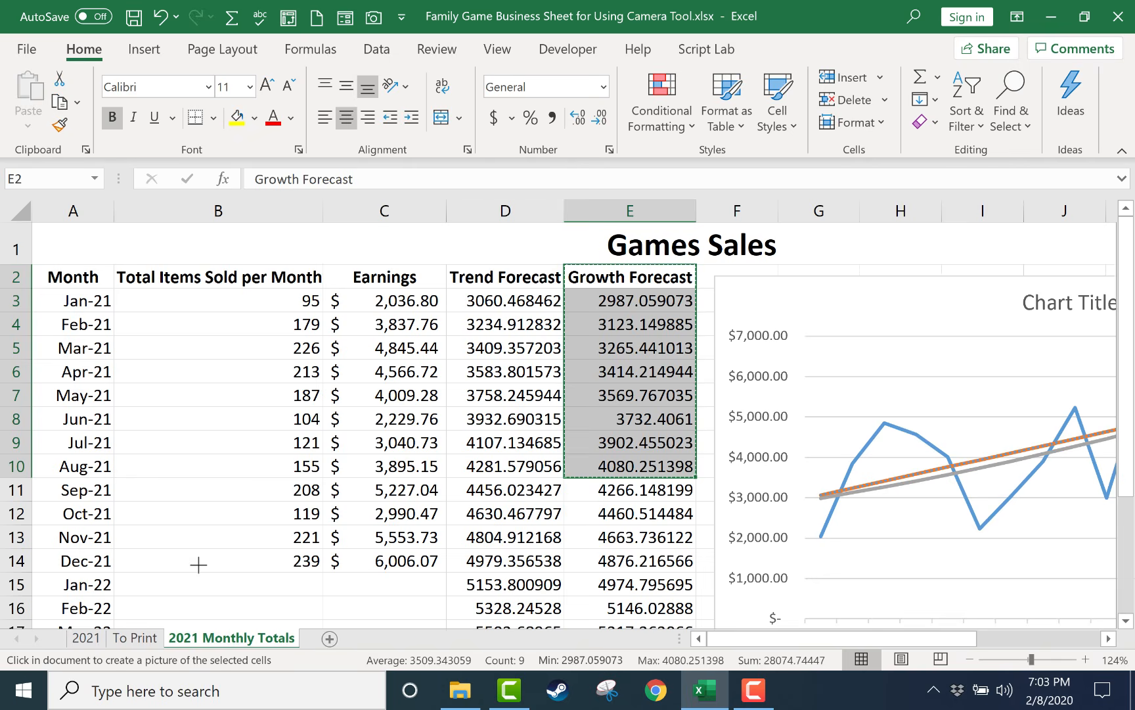
{"action": "left_click", "coordinate": [134, 637]}
{"action": "left_click", "coordinate": [376, 469]}
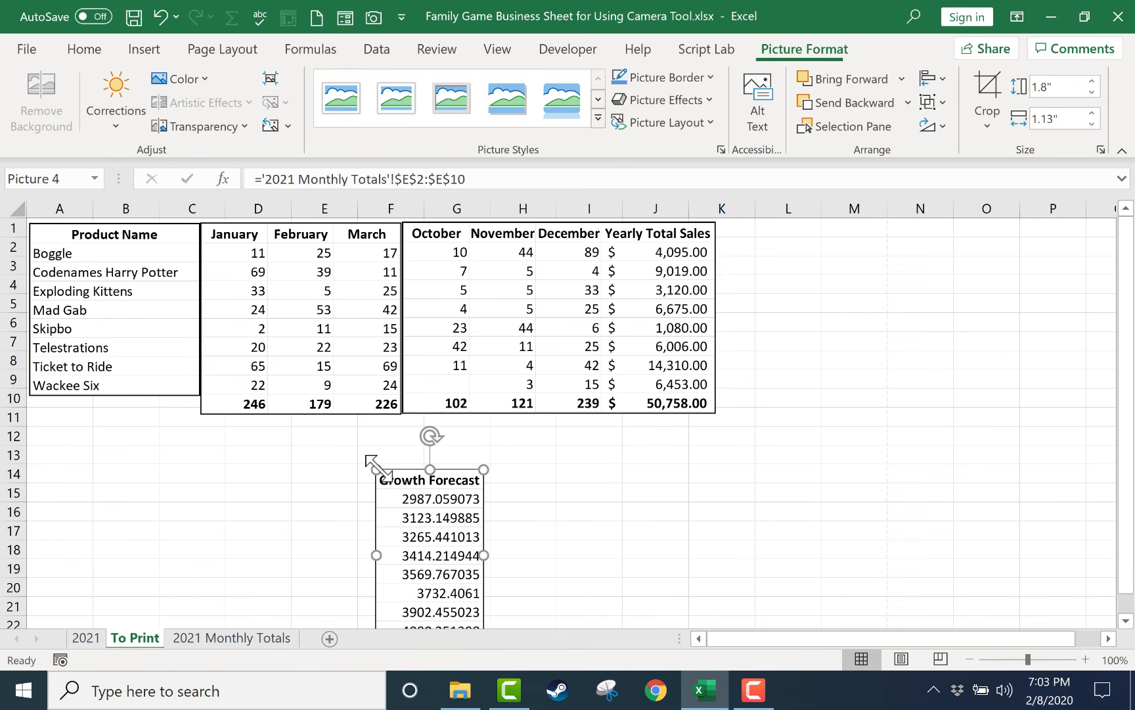
{"action": "left_click_drag", "start_coordinate": [441, 481], "coordinate": [292, 442]}
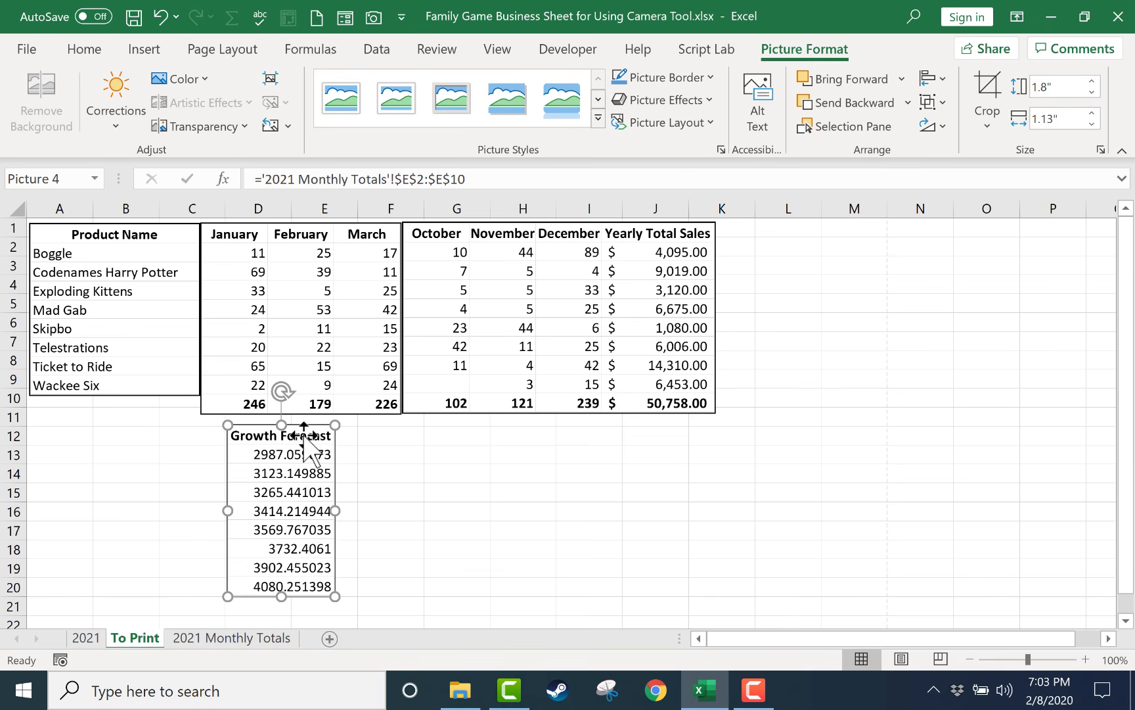